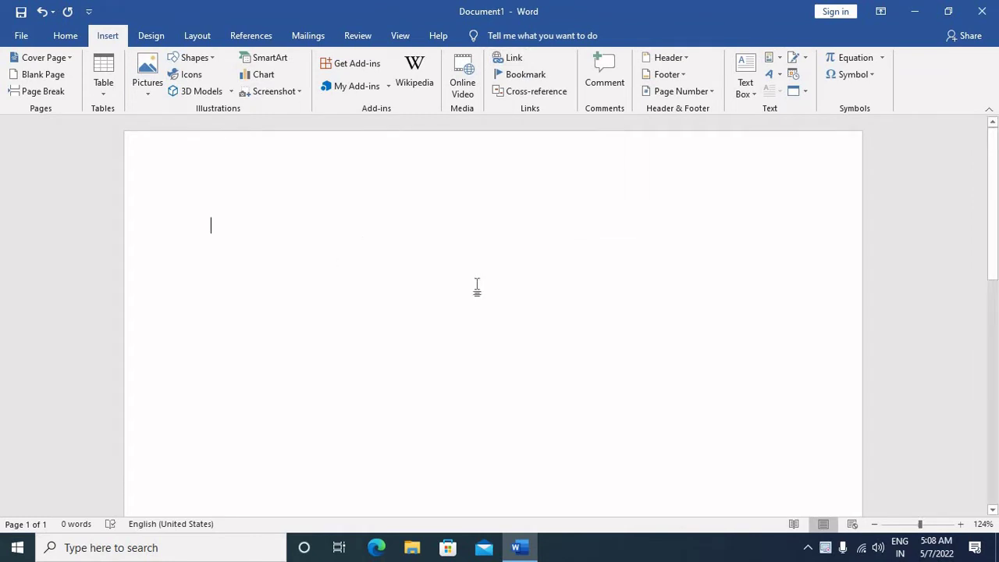
Enter the text "Hyperlink:-> ctrl+K" on the first line of the blank document
type("hyperlink:")
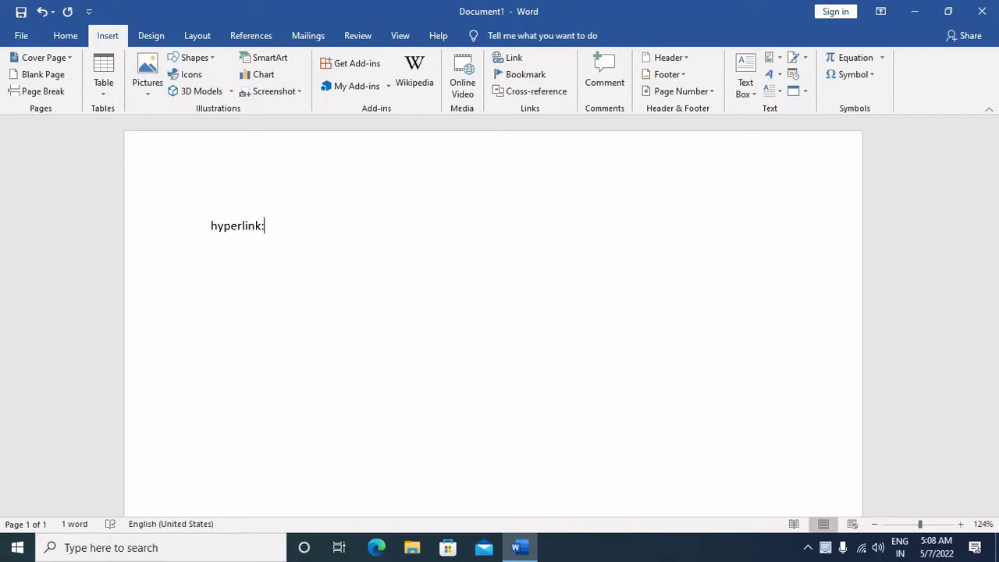
type("-> ct")
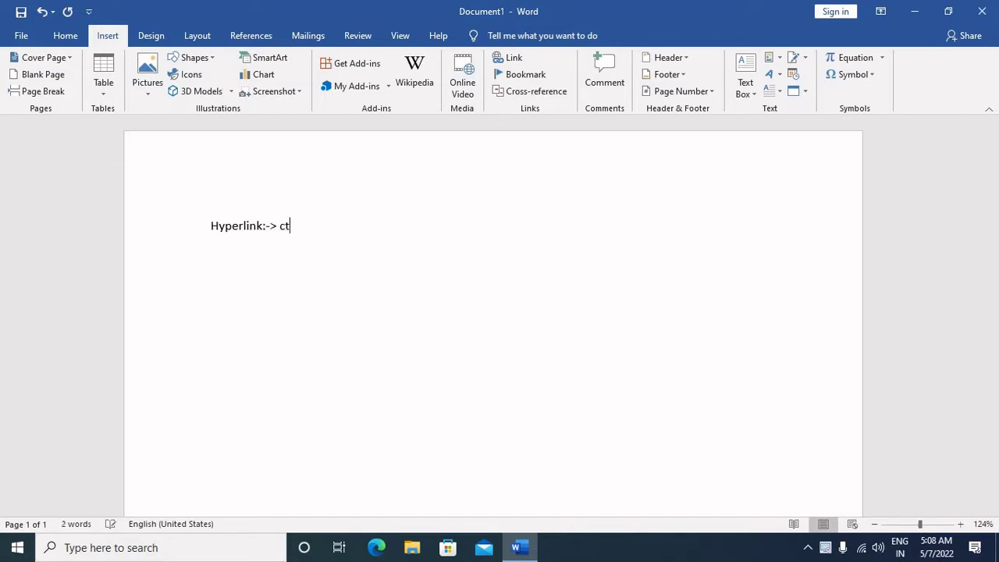
type("rl+K")
Enlarge the whole "Hyperlink:-> ctrl+K" line to font size 20
left_click(167, 224)
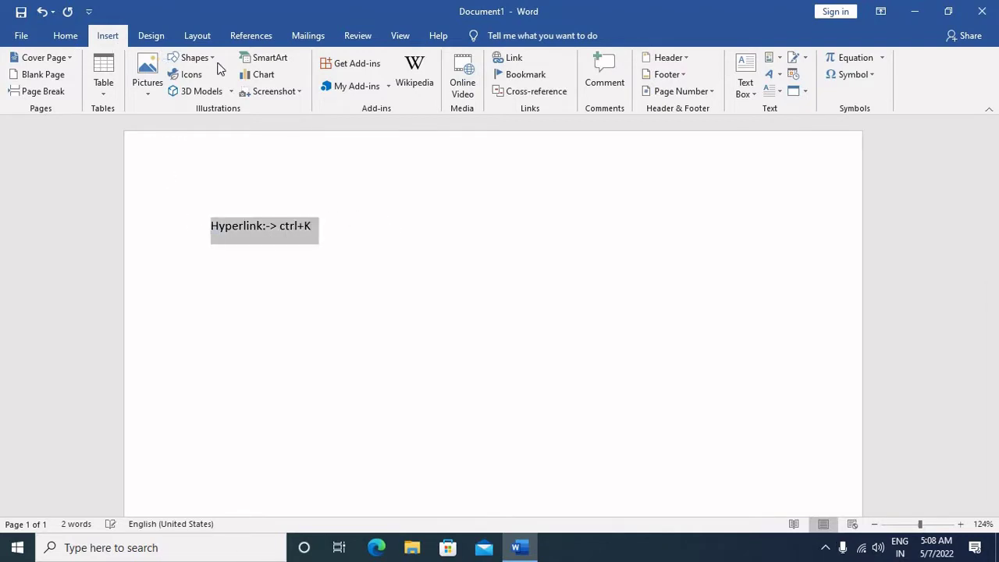
left_click(66, 36)
left_click(240, 66)
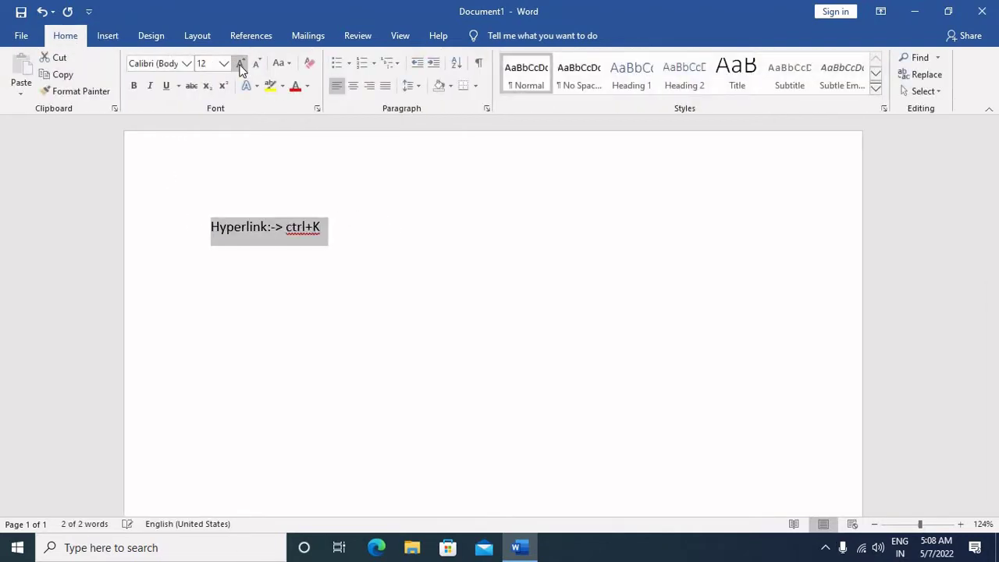
left_click(239, 65)
left_click(239, 66)
left_click(239, 66)
left_click(240, 66)
left_click(444, 253)
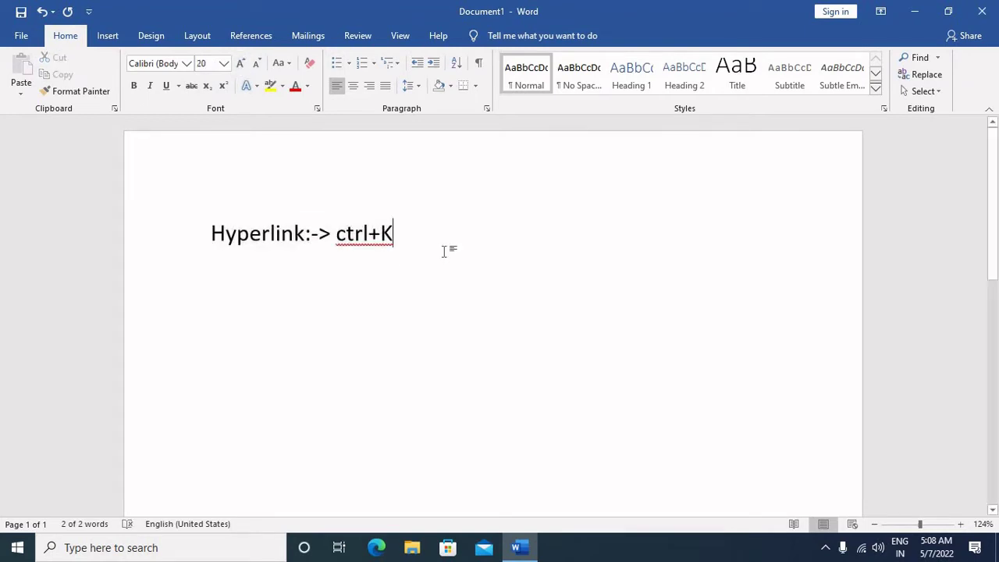
Generate sample paragraphs with =rand() on a new line below the "Hyperlink:-> ctrl+K" heading
key("Return")
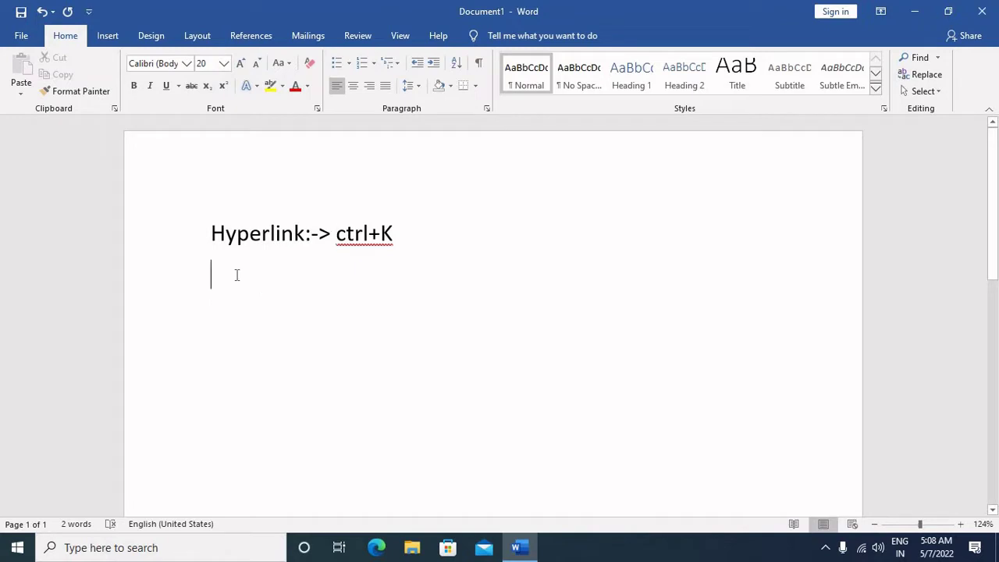
left_click(106, 36)
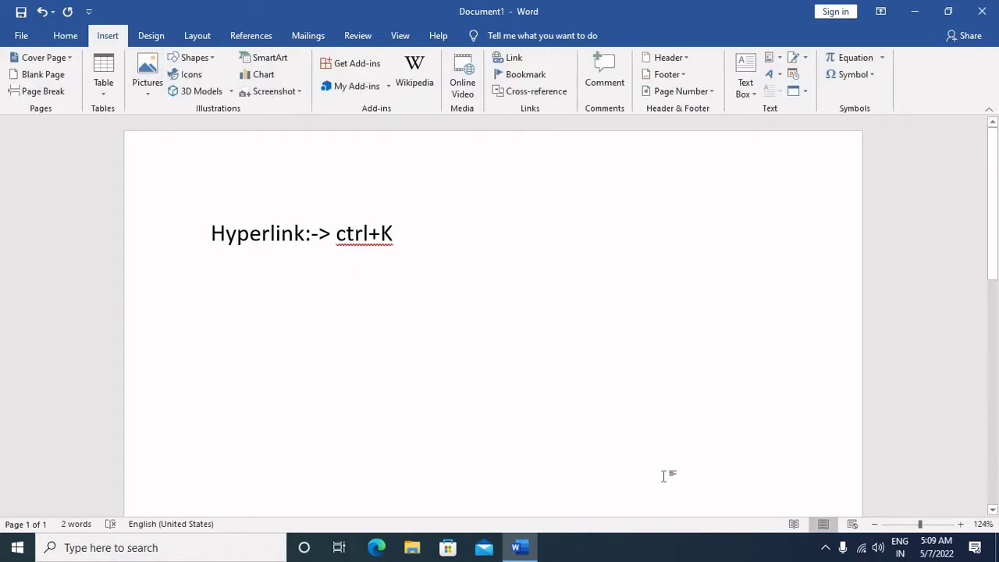
type("=rand")
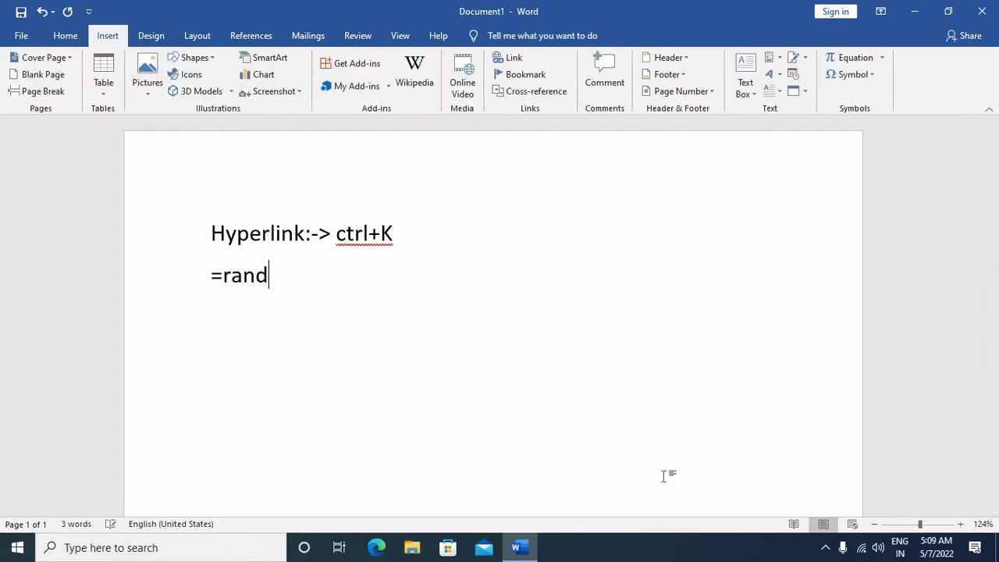
type("()")
key("Return")
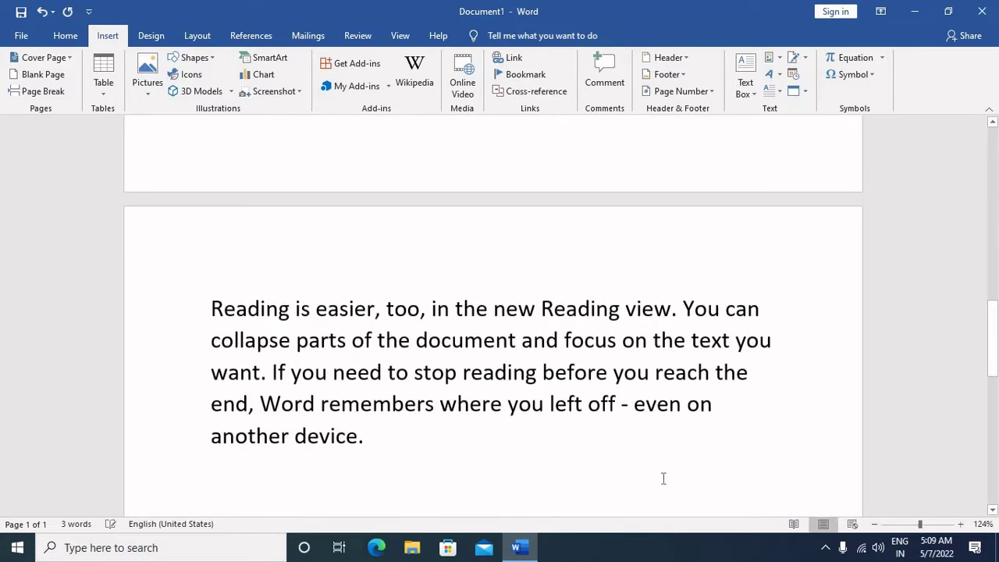
scroll(576, 471, "up", 4)
scroll(576, 471, "up", 6)
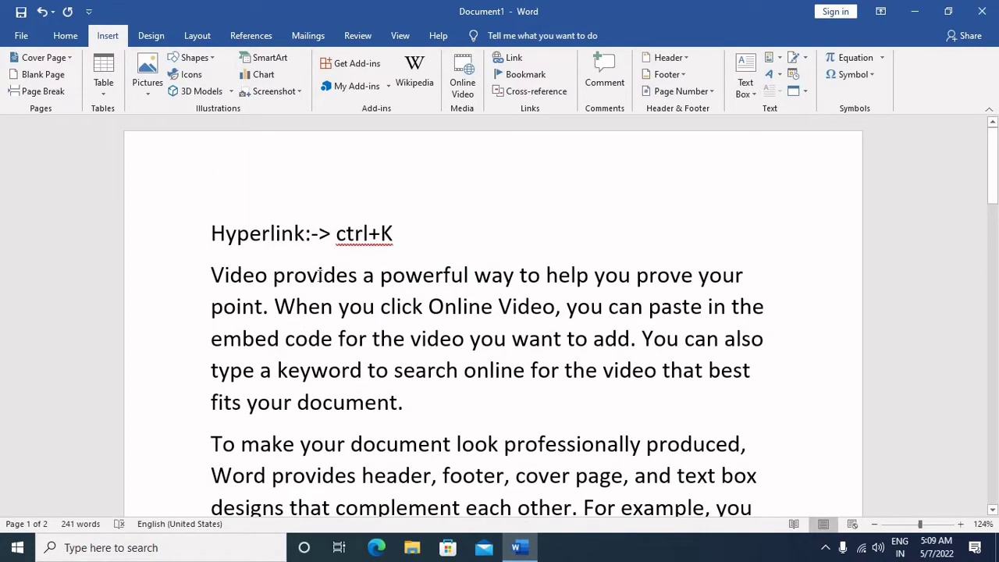
Hyperlink the word "provides" in the first paragraph to the existing Word shortcut in the Desktop folder
left_click_drag(273, 275, 357, 274)
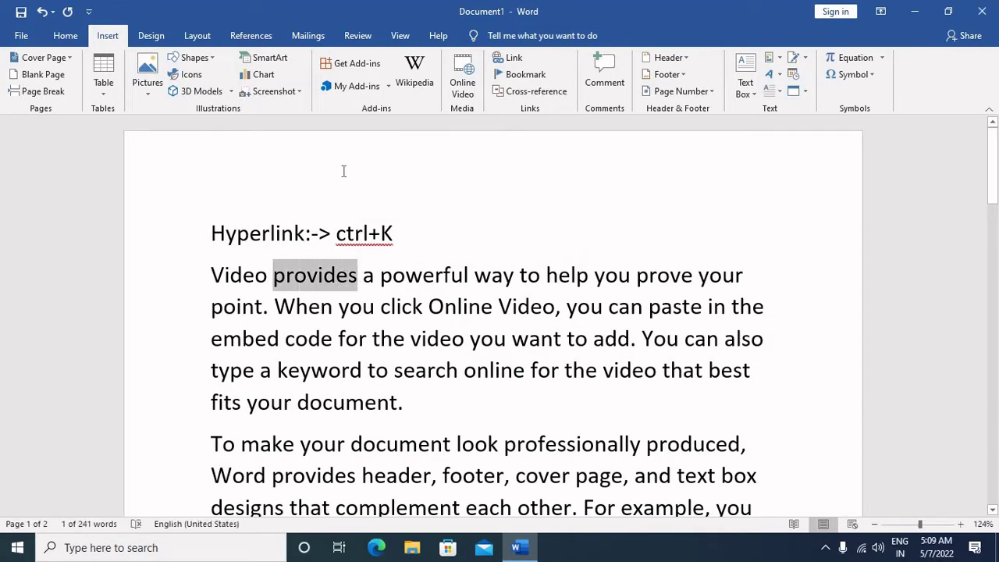
left_click(518, 58)
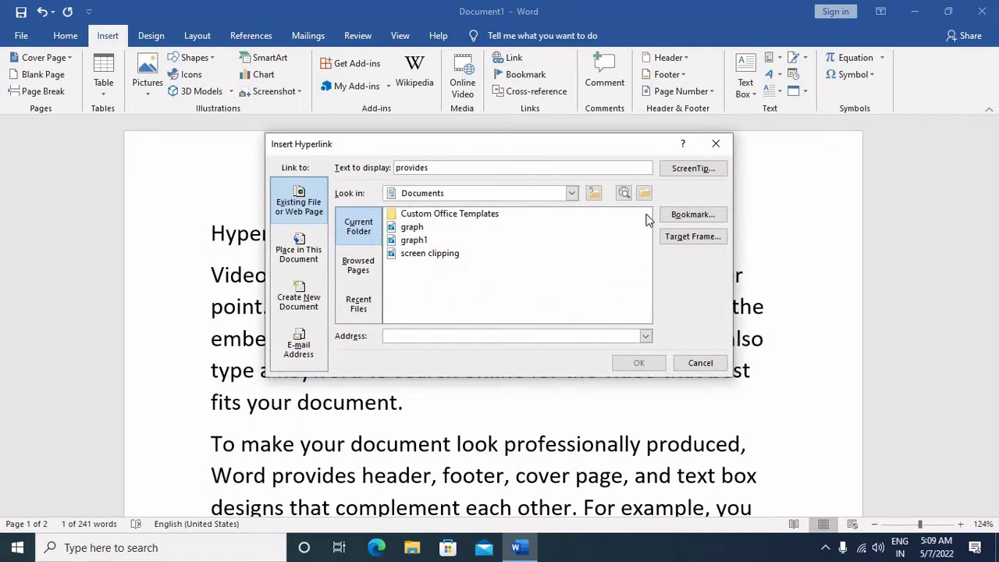
left_click(430, 253)
left_click(421, 254)
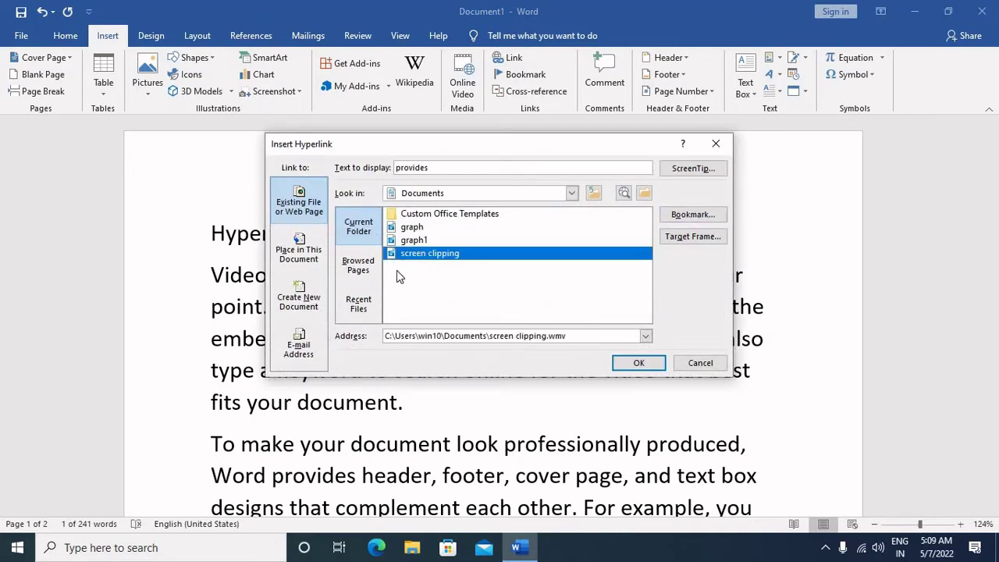
left_click(572, 193)
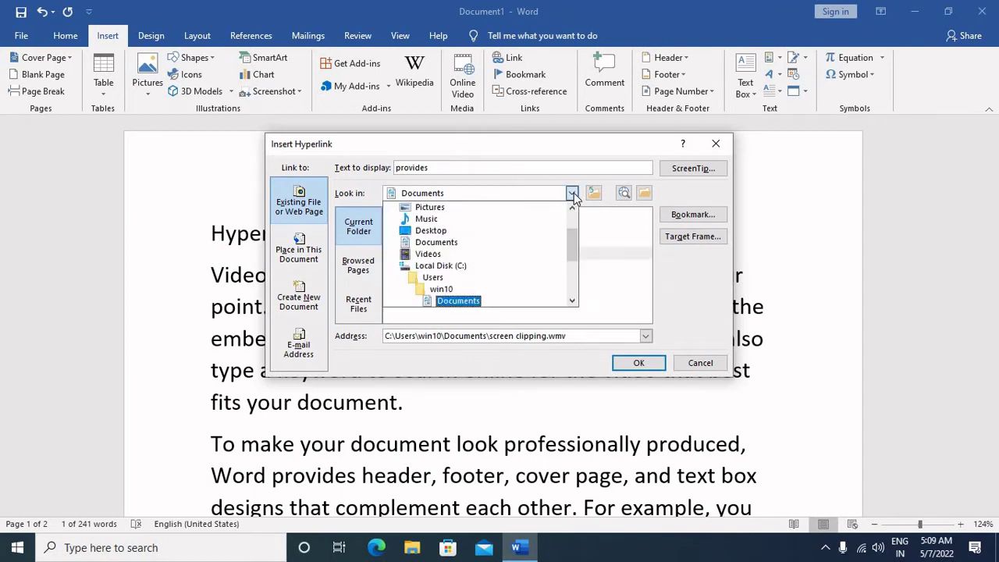
left_click(449, 230)
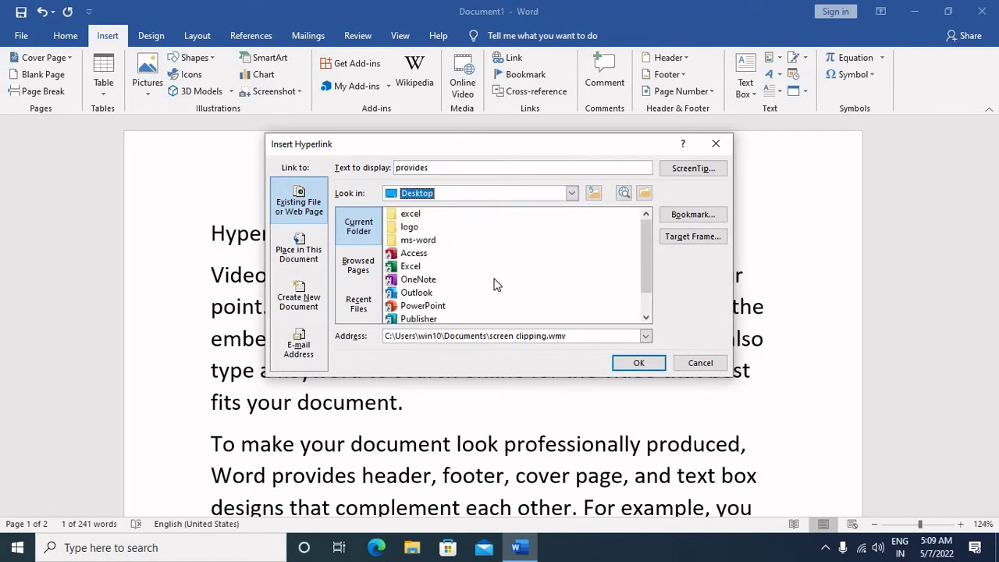
scroll(495, 284, "down", 1)
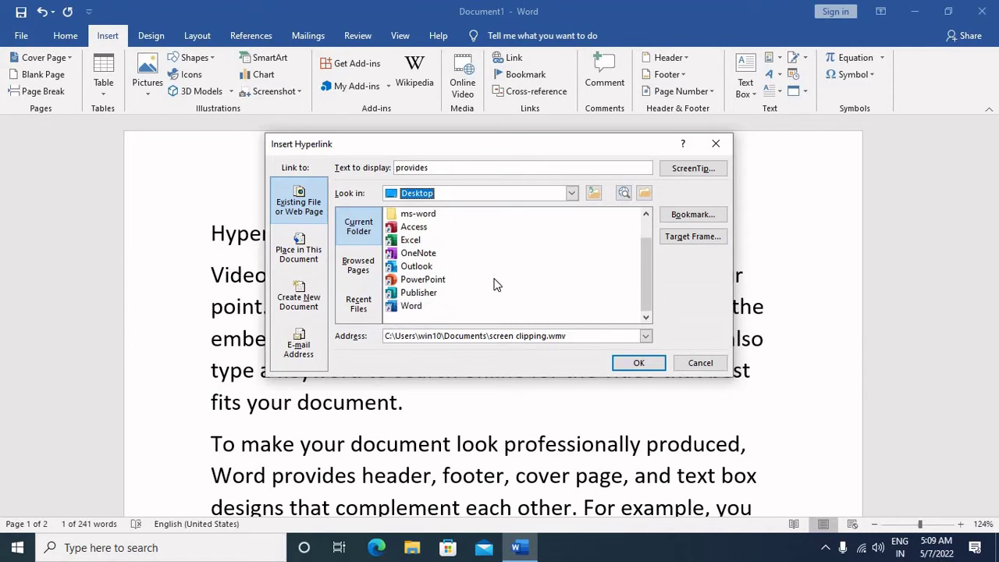
left_click(407, 307)
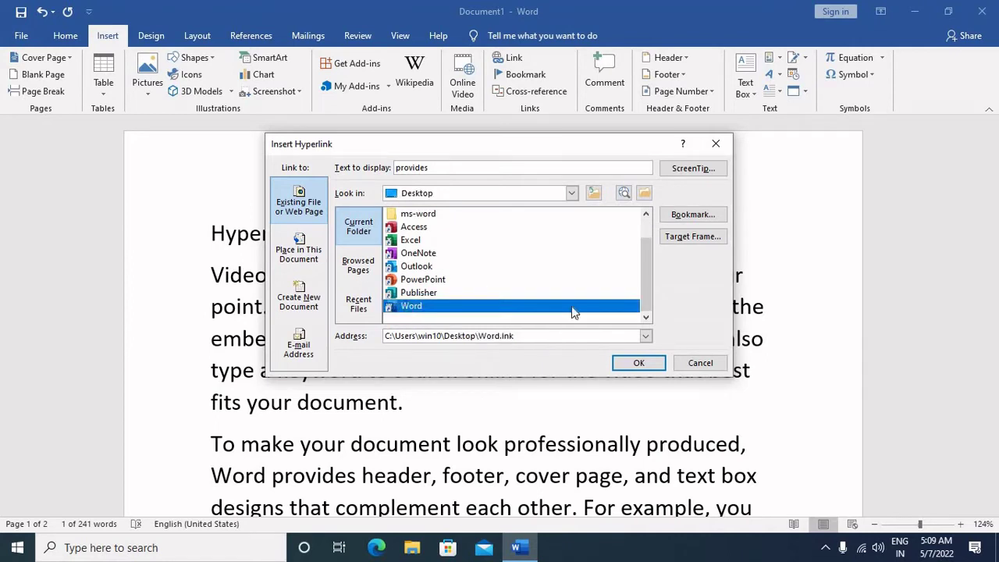
left_click(639, 363)
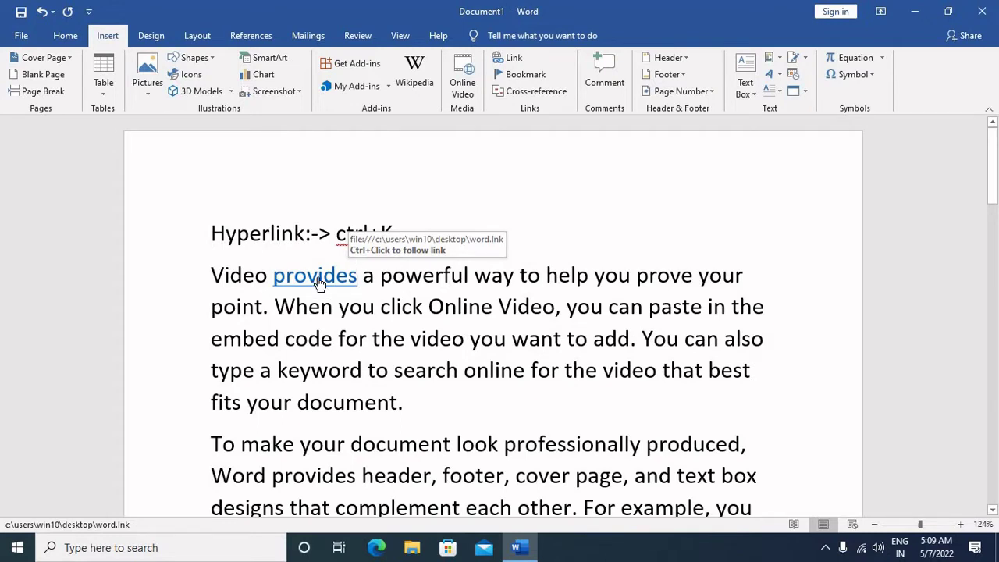
Follow the "provides" hyperlink and allow the linked Word shortcut to open despite the security notices
left_click(319, 281, "ctrl")
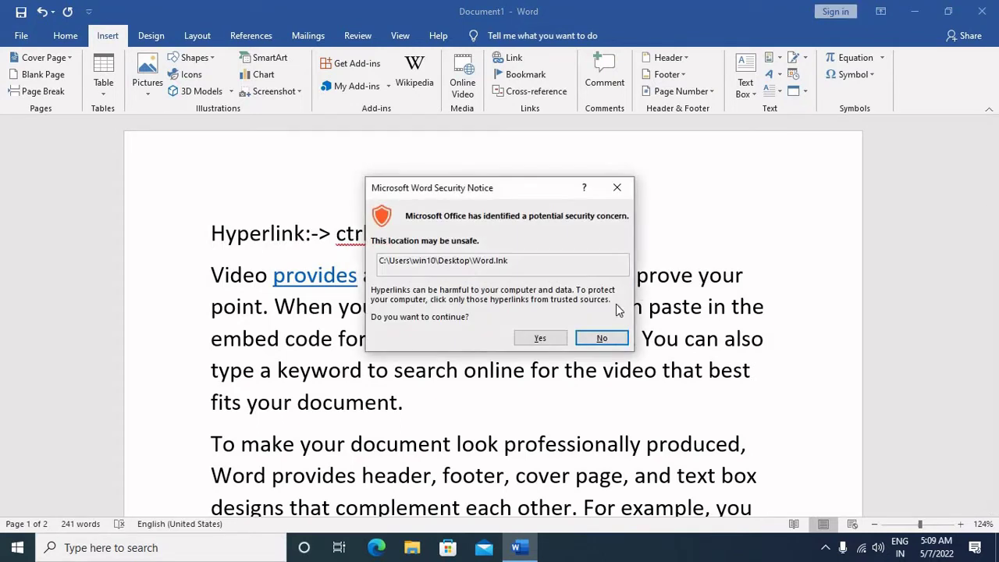
left_click(545, 334)
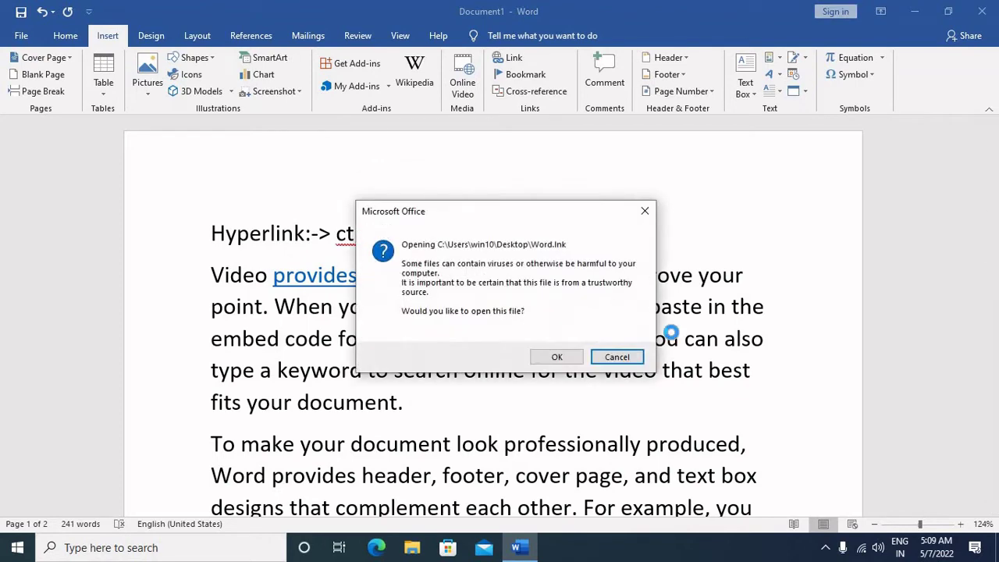
left_click(570, 355)
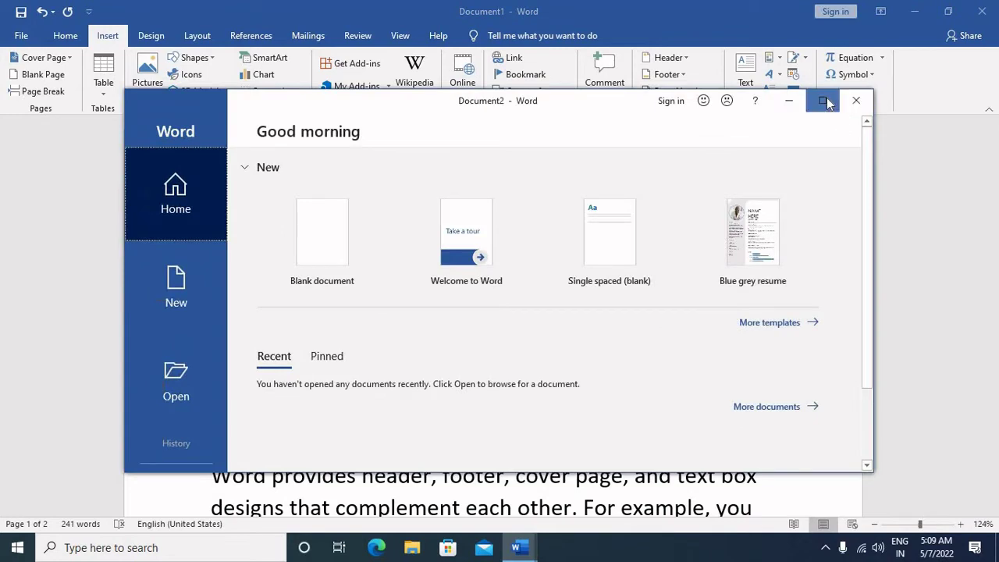
Create a new blank document from the newly opened Word start screen and maximize its window
left_click(822, 100)
left_click(179, 165)
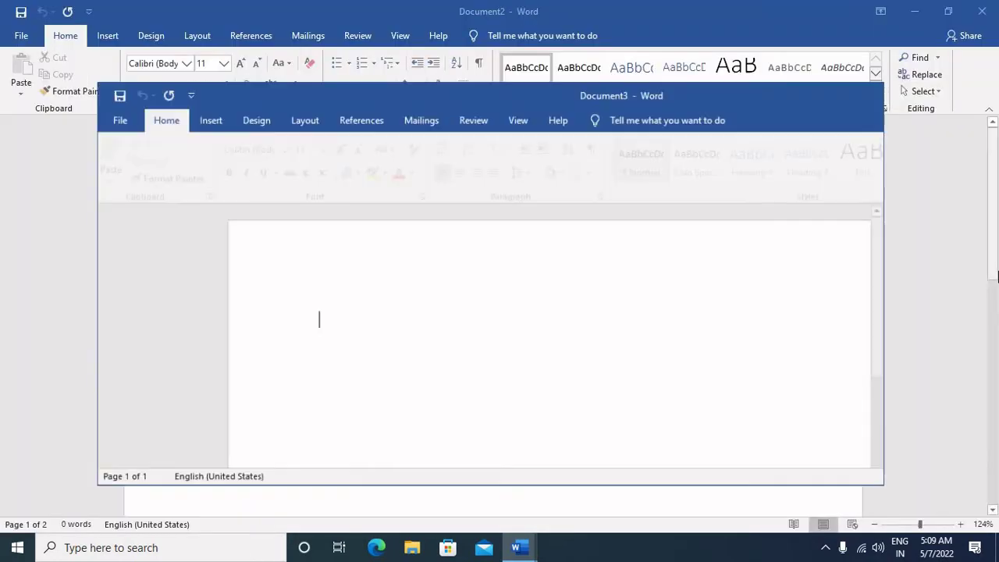
left_click(823, 101)
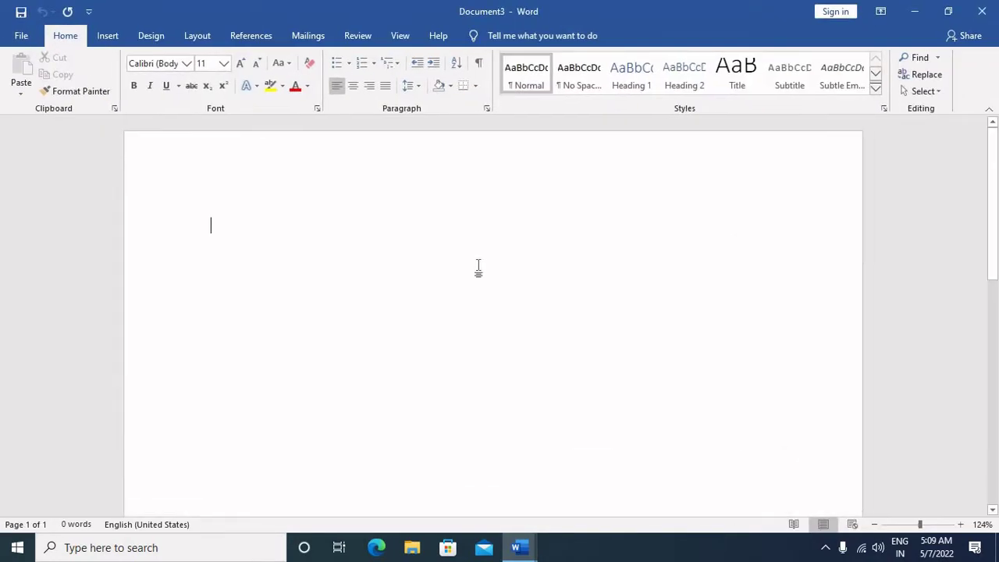
left_click(108, 35)
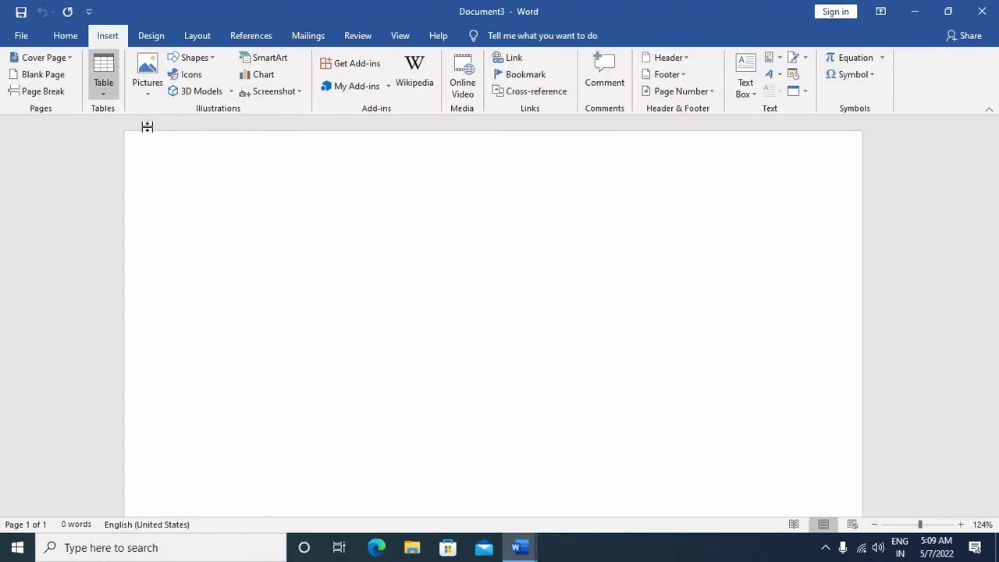
left_click(150, 91)
left_click(180, 128)
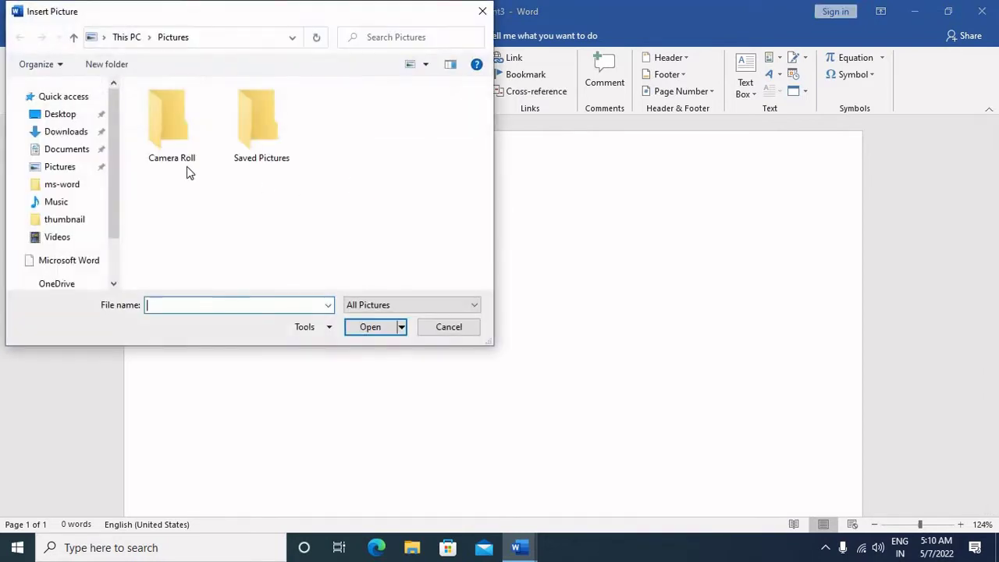
left_click(477, 11)
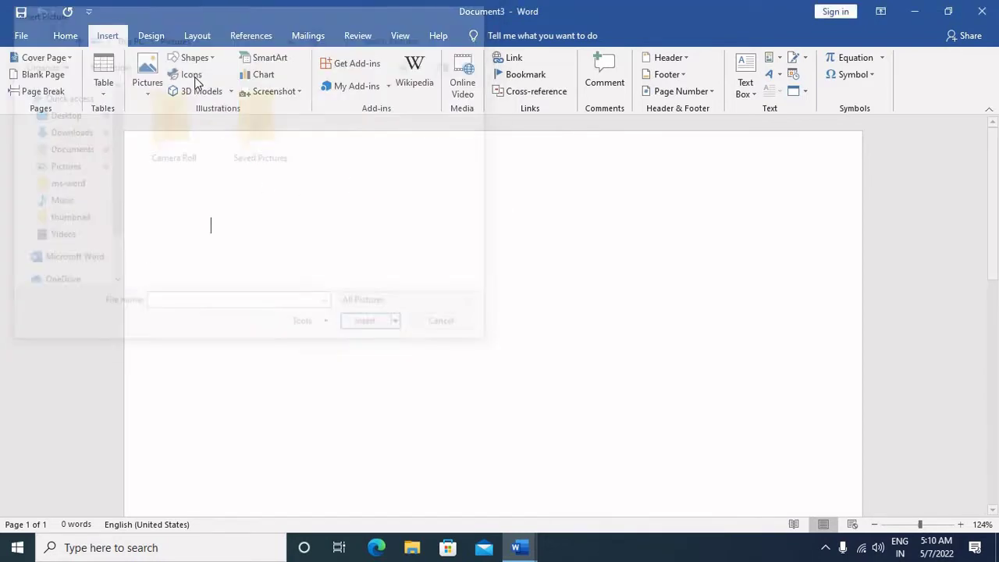
Search online pictures for "computer" and try to insert the photo of a laptop beside an external monitor
left_click(147, 78)
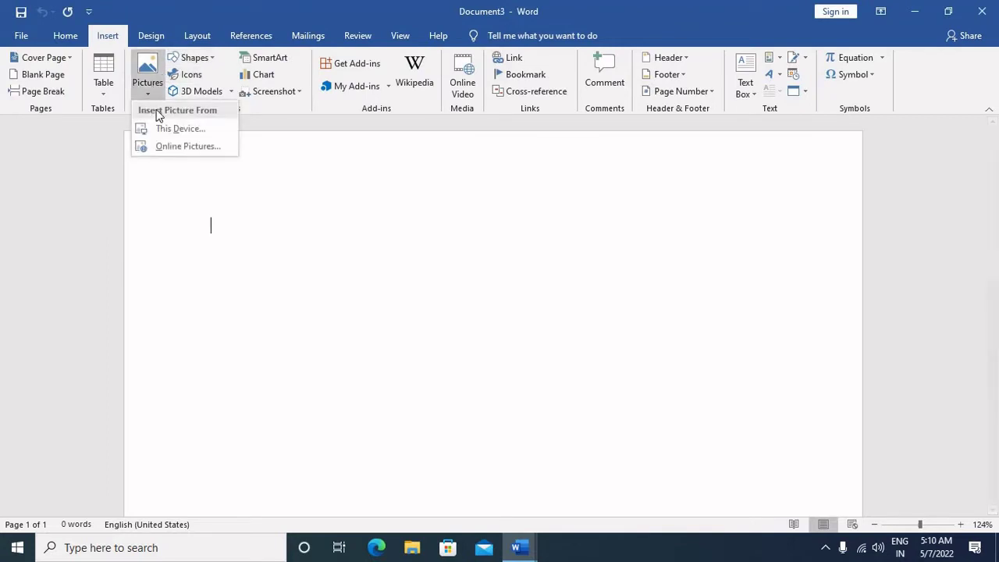
left_click(173, 147)
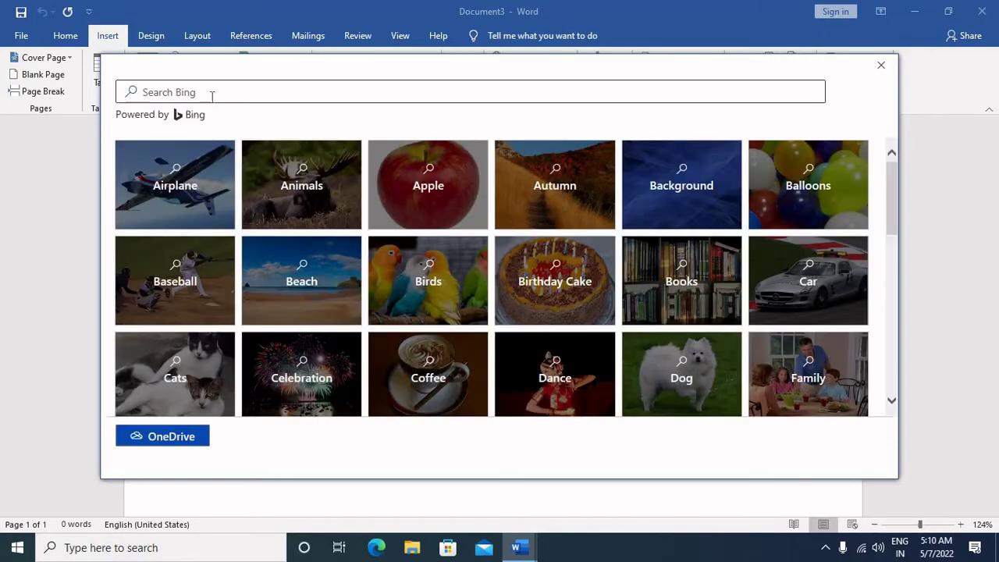
left_click(212, 94)
type("computer")
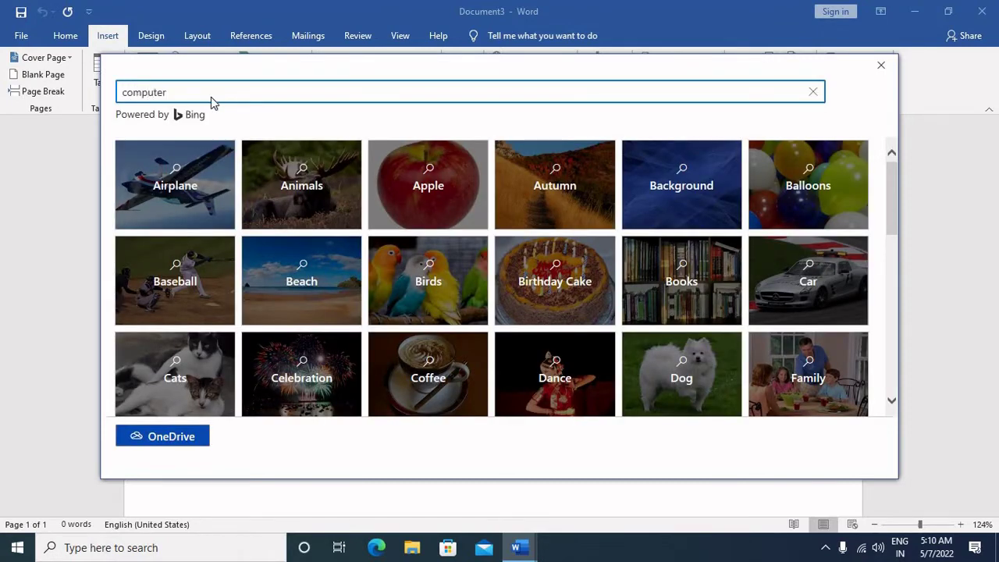
key("Return")
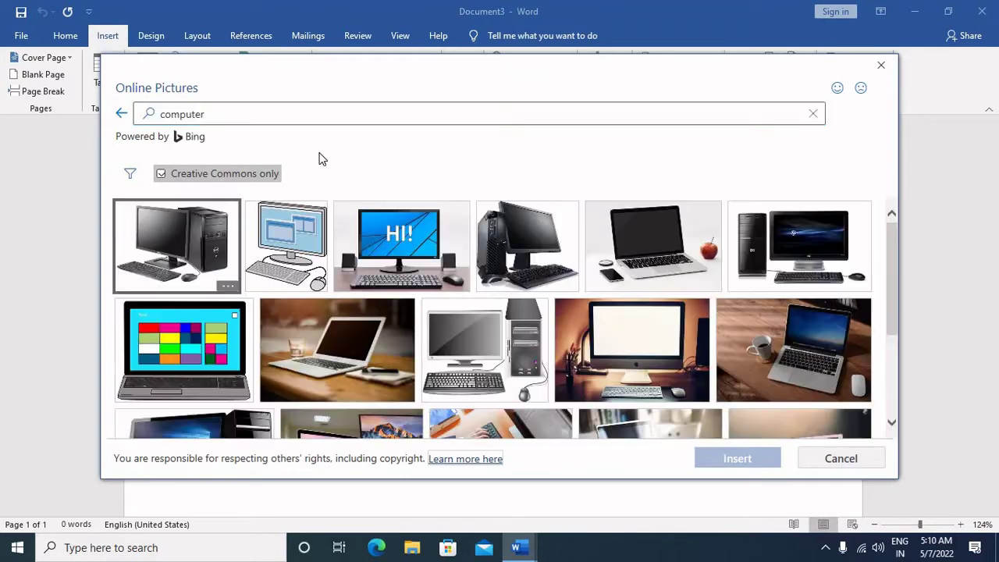
scroll(702, 364, "down", 3)
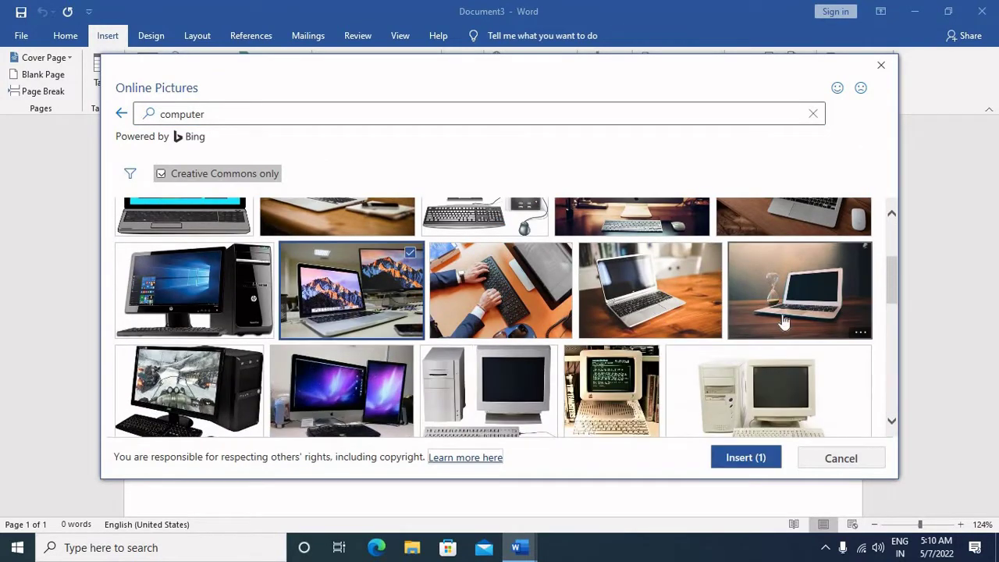
left_click(762, 462)
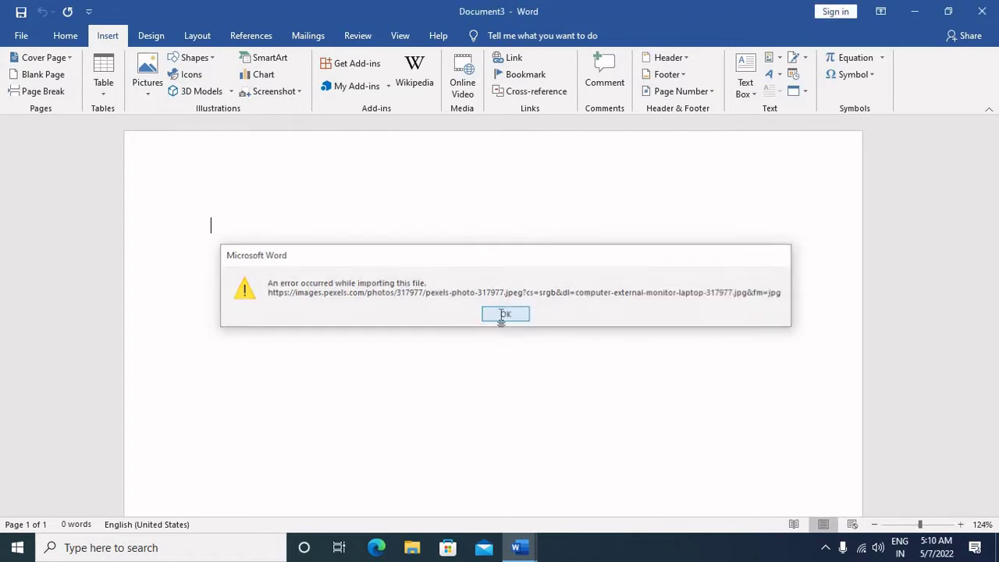
left_click(503, 313)
Search online pictures for "animal" and insert the photo of the cat sitting in the grass
left_click(148, 78)
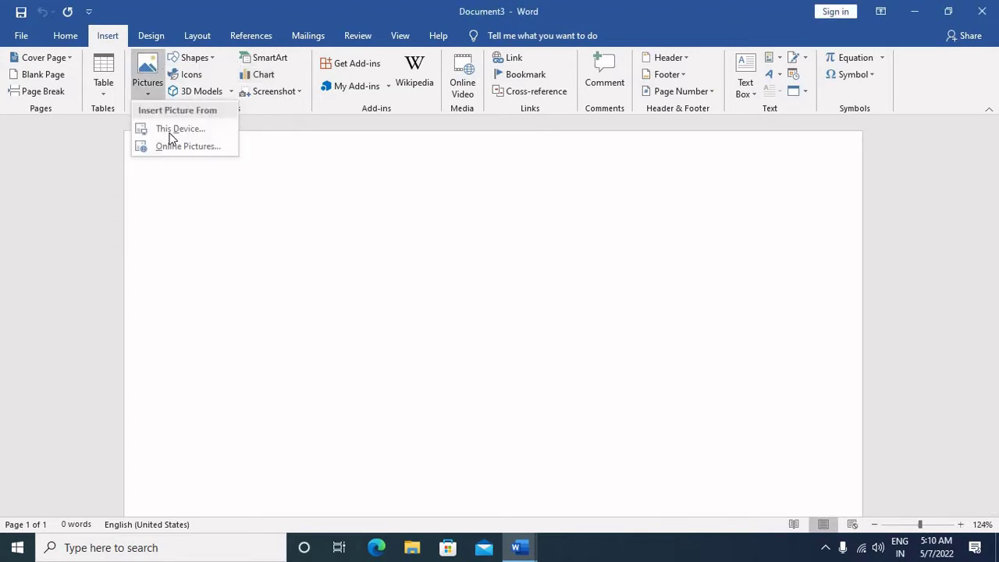
left_click(173, 146)
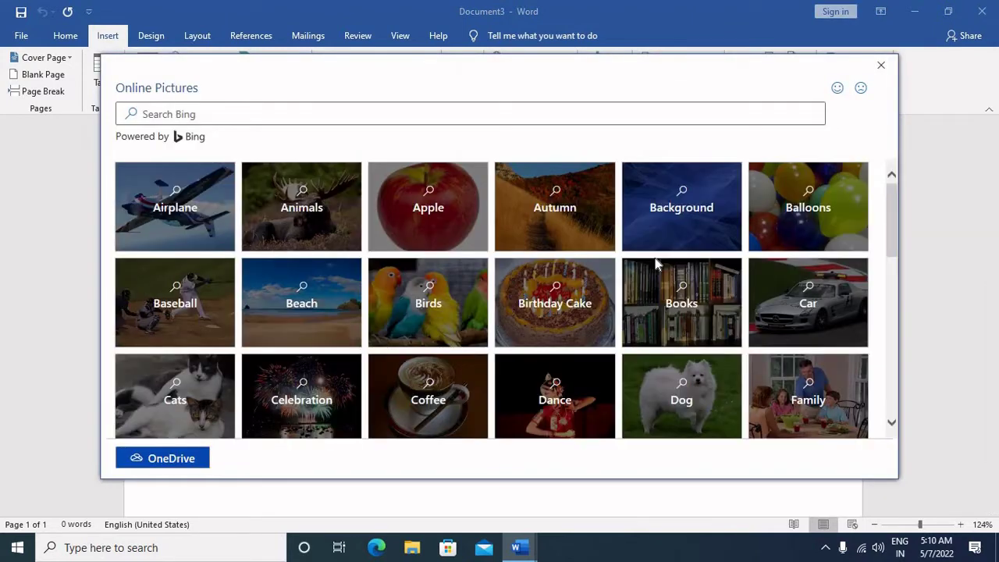
left_click(289, 116)
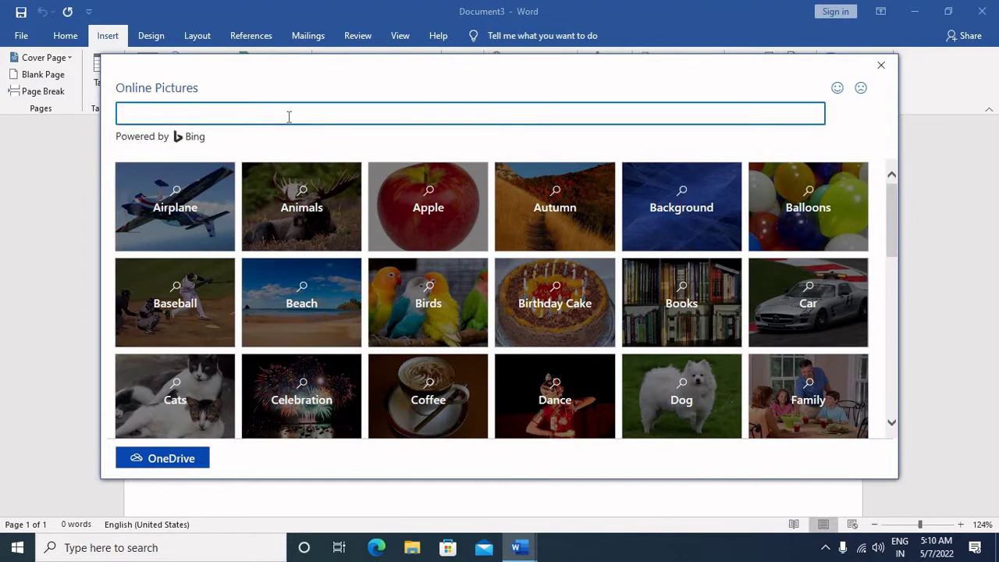
type("animal")
key("Return")
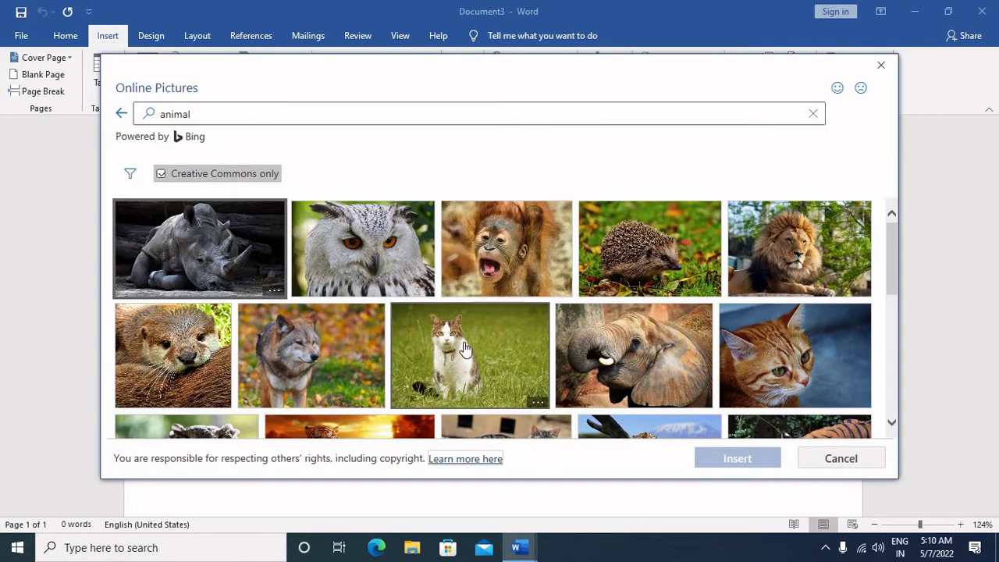
left_click(464, 348)
left_click(766, 460)
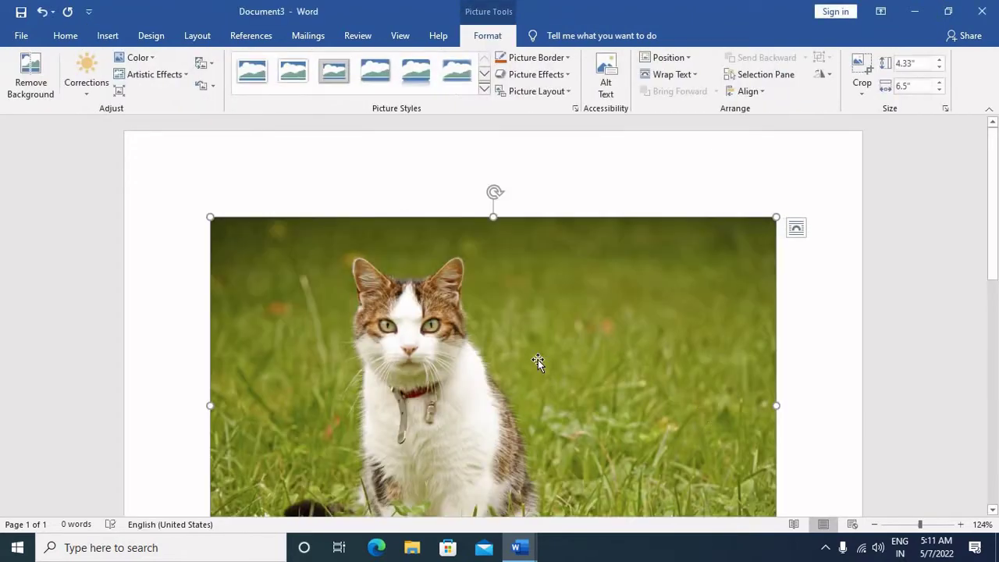
Apply the rounded-corner picture style with a reflection to the cat photo and deselect it
left_click(416, 70)
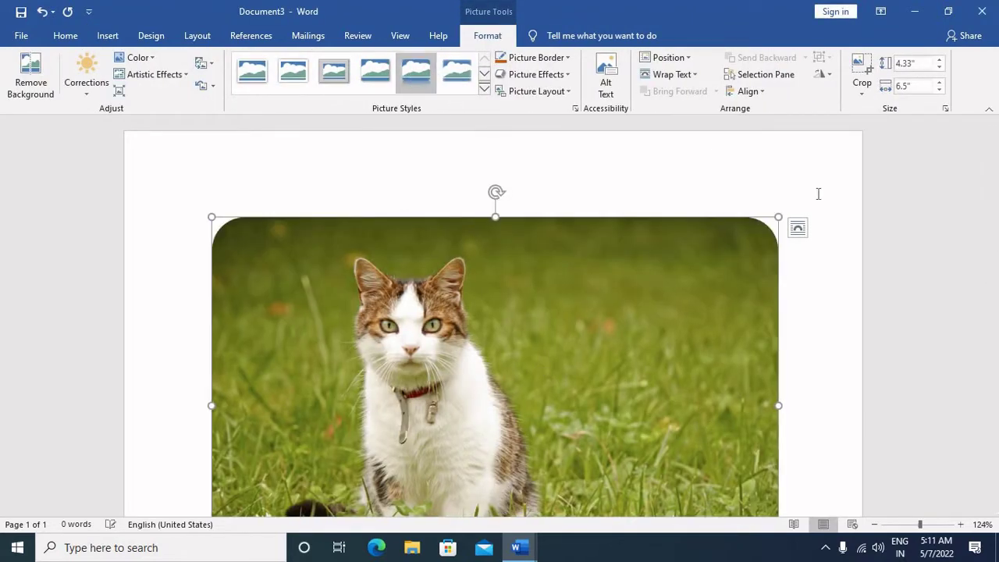
left_click(853, 236)
scroll(852, 236, "down", 5)
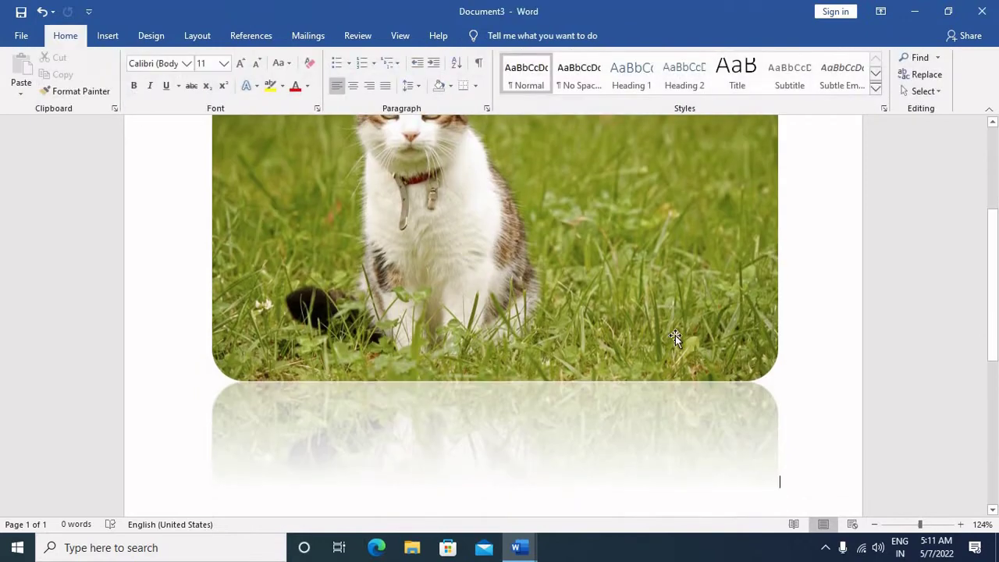
Save the document with the cat photo to the Desktop folder as "img"
key("ctrl+s")
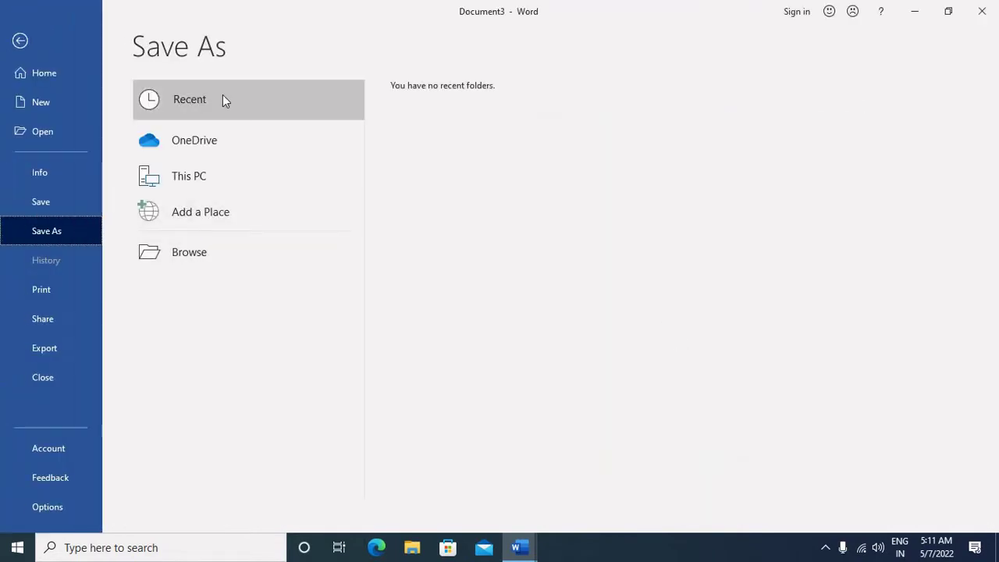
left_click(215, 179)
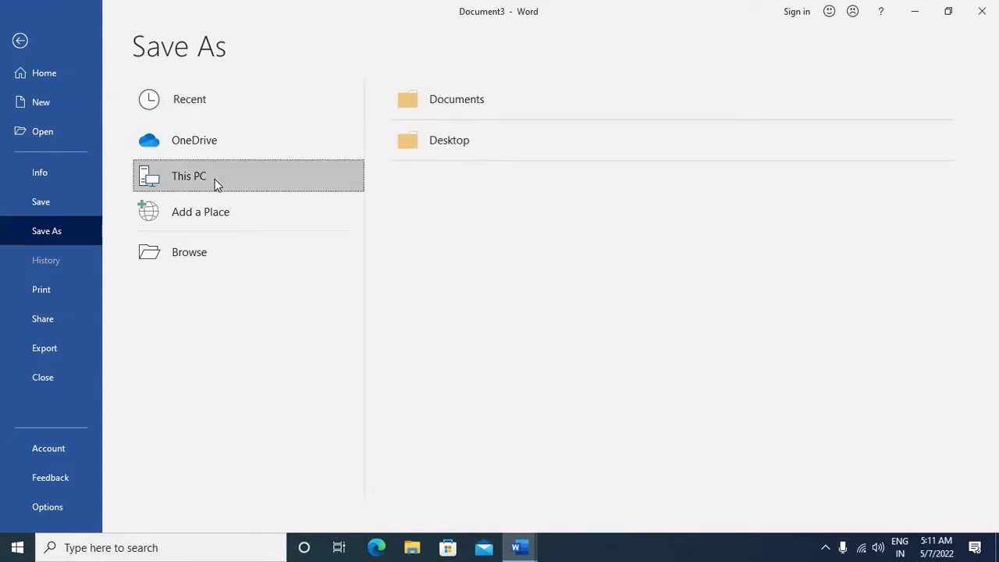
left_click(454, 148)
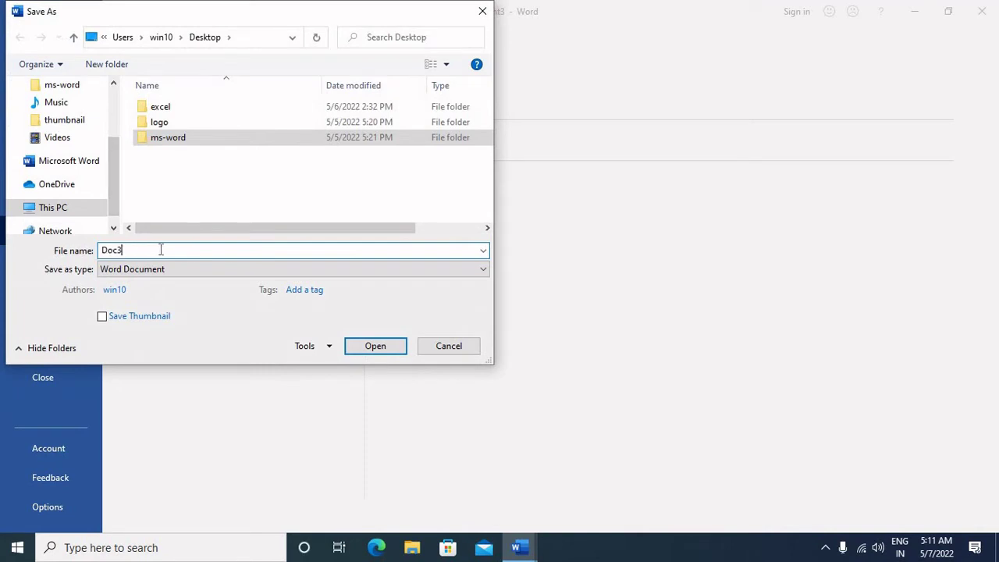
type("img")
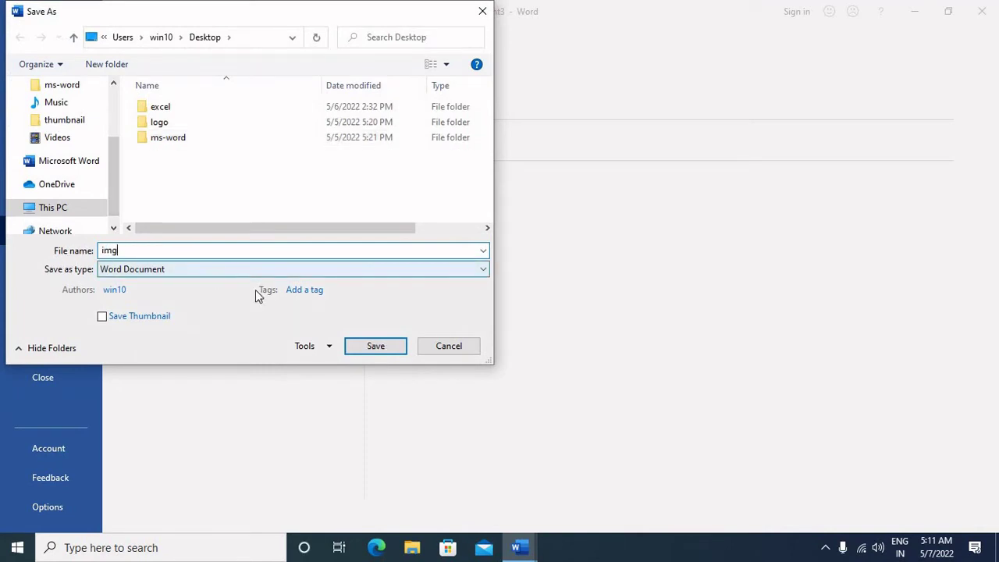
left_click(382, 351)
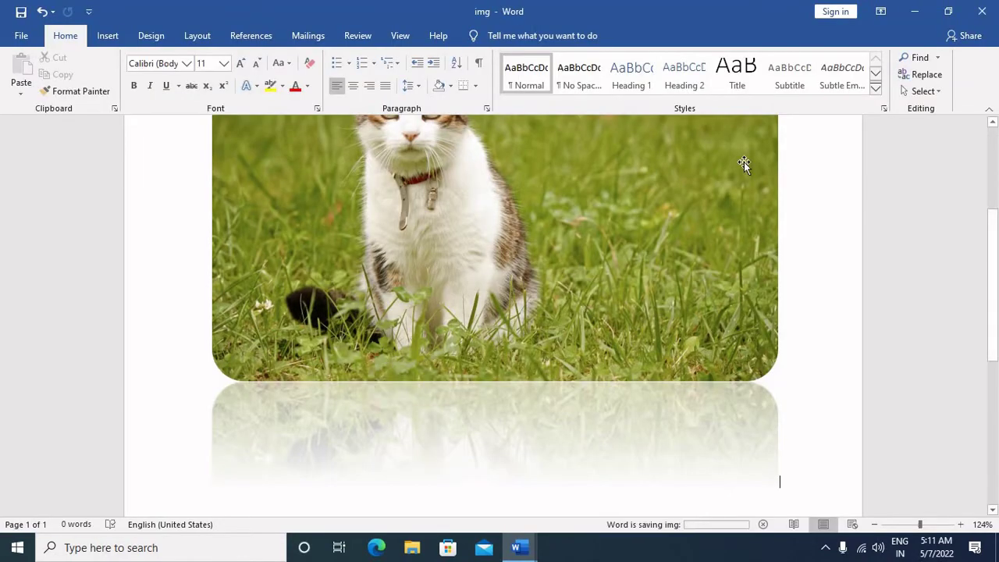
Close the img document and the empty Document2, and return to Document1 with the hyperlink text
left_click(982, 11)
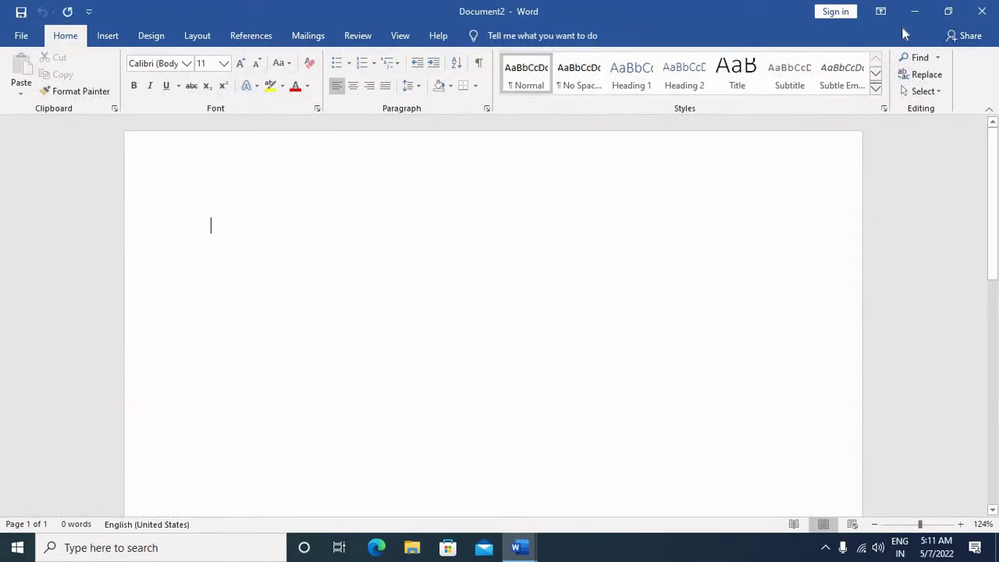
left_click(911, 14)
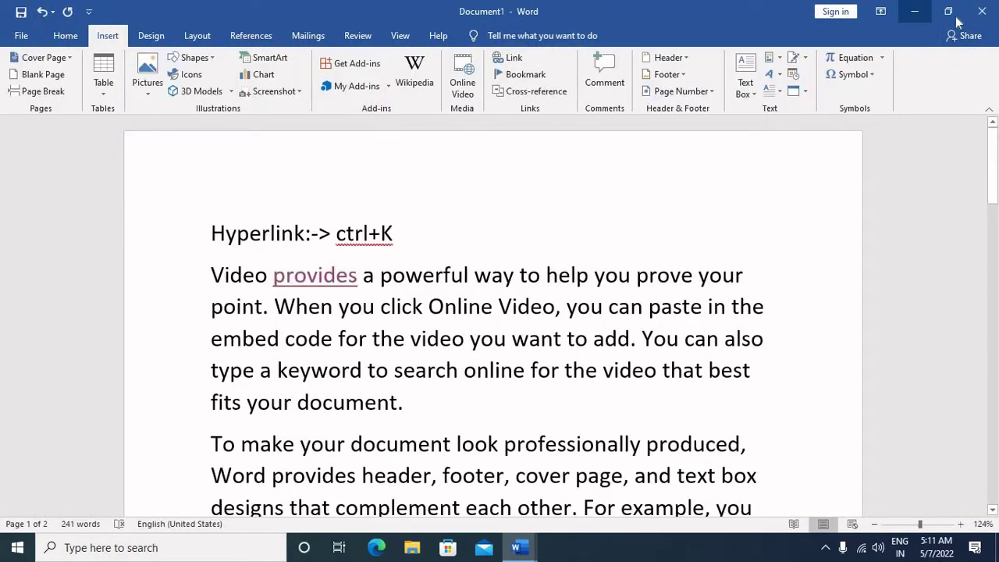
left_click(915, 13)
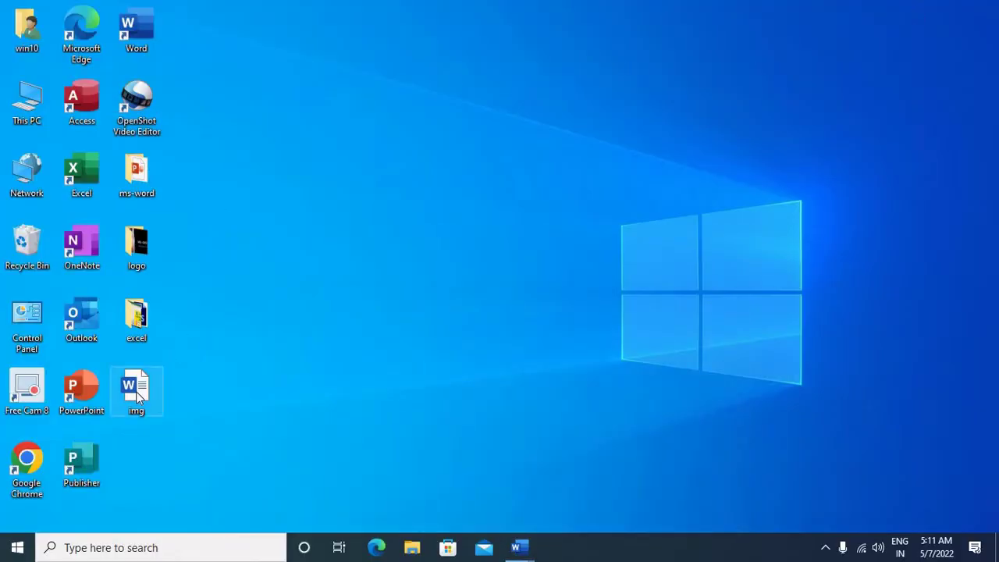
mouse_move(520, 544)
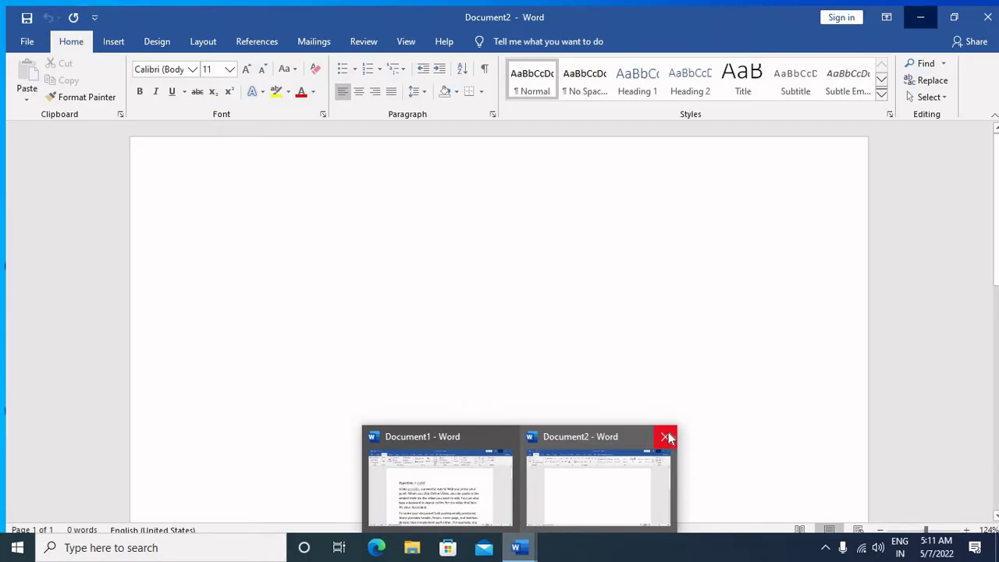
left_click(665, 440)
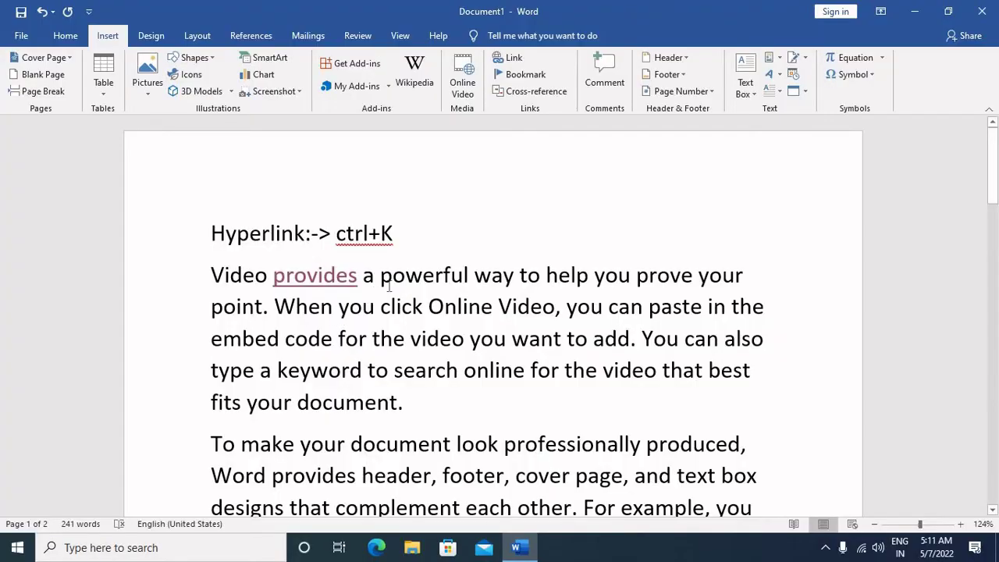
Add the word "image" on its own line below the first paragraph, with an empty line above it
left_click(429, 412)
key("Return")
key("Return")
type("image")
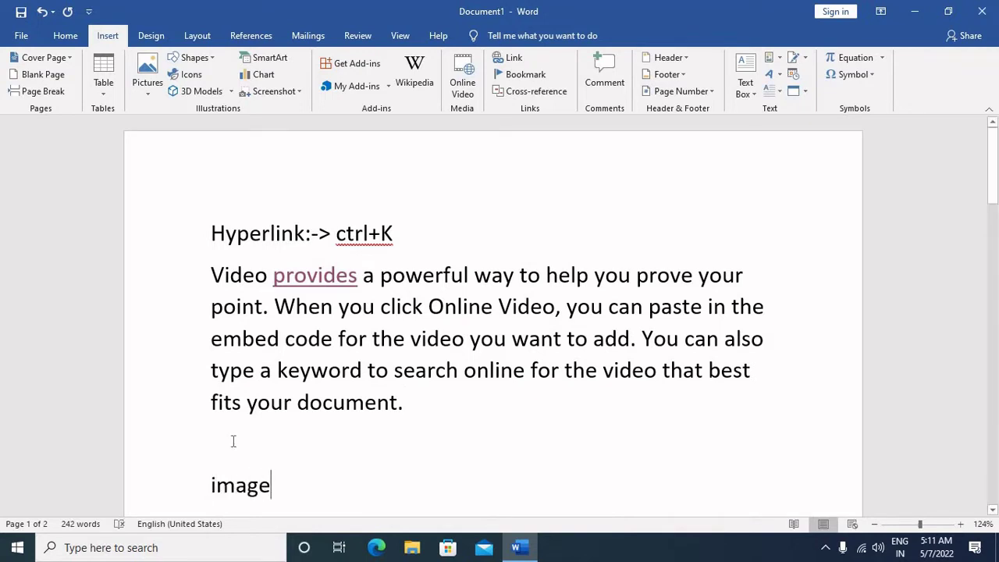
Hyperlink the word "image" to the existing img document in the Desktop folder
scroll(233, 441, "down", 1)
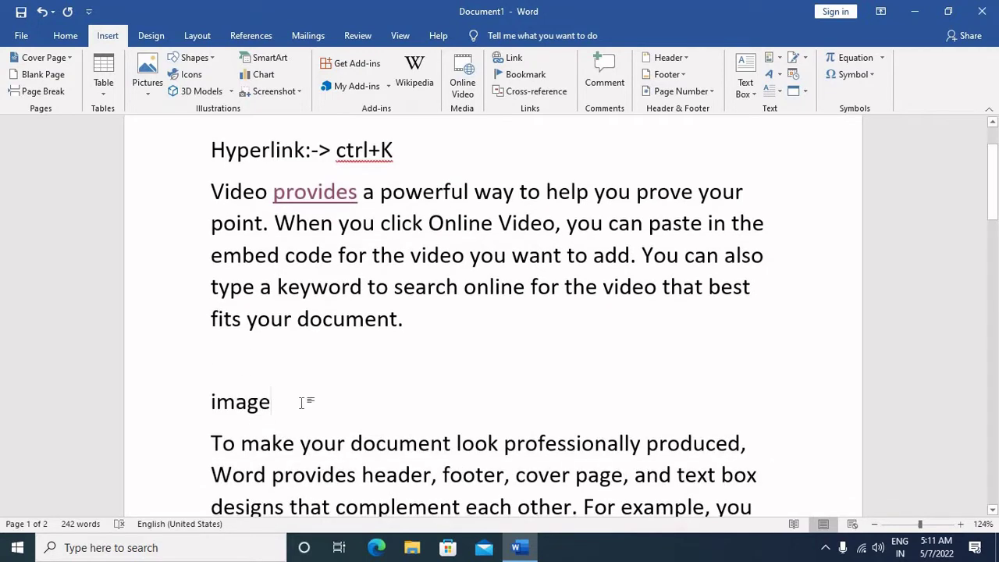
left_click(167, 403)
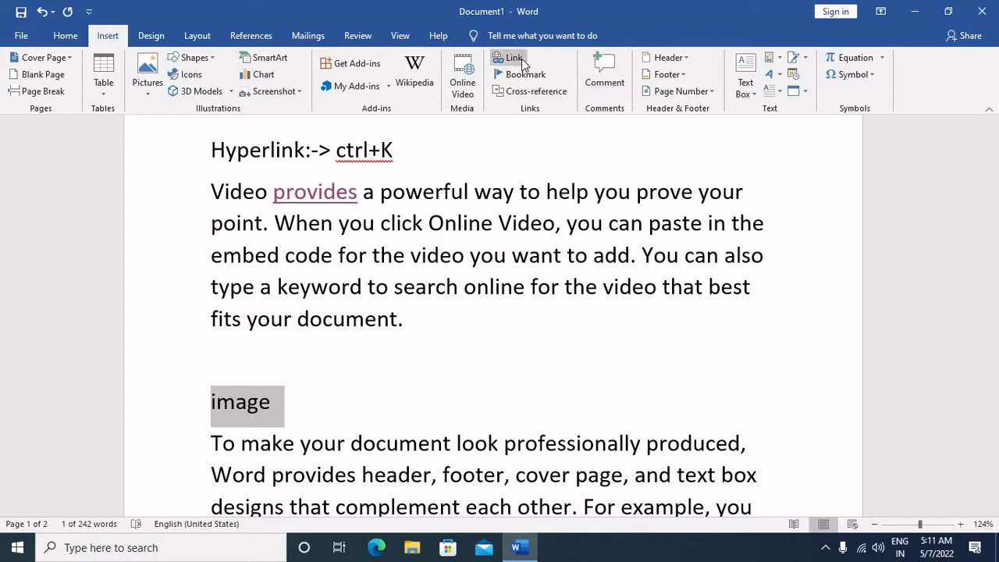
key("ctrl+k")
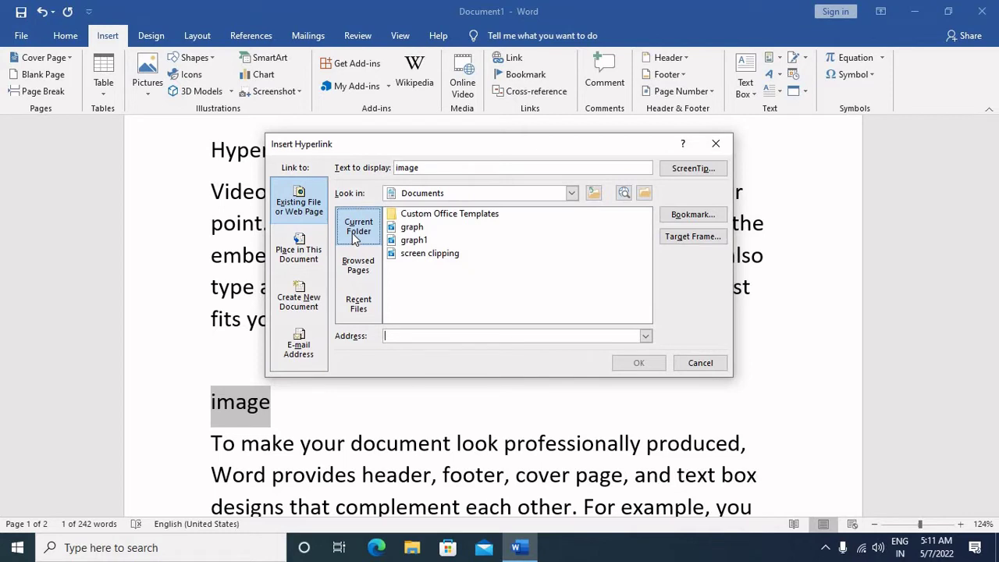
left_click(572, 193)
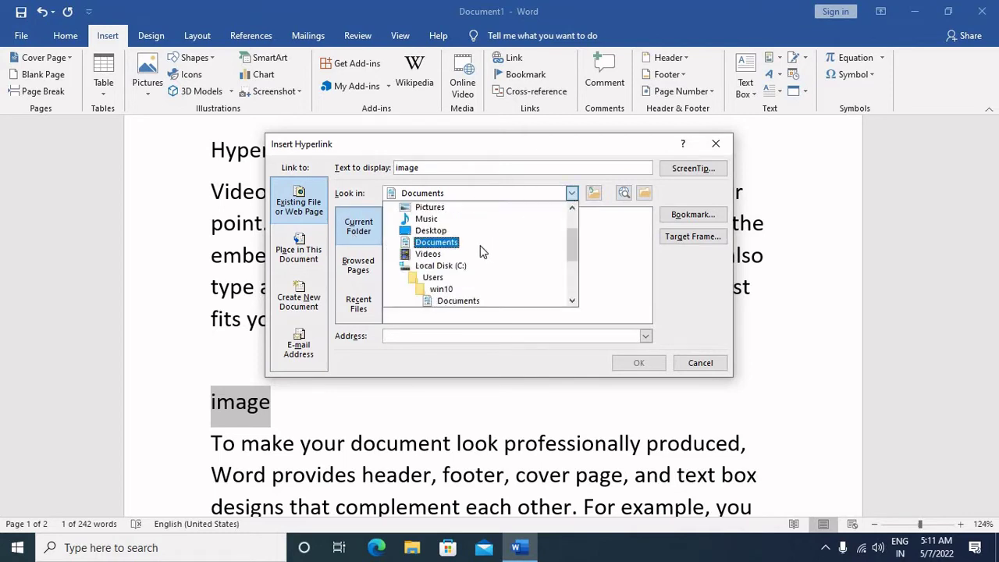
left_click(463, 230)
scroll(487, 281, "down", 1)
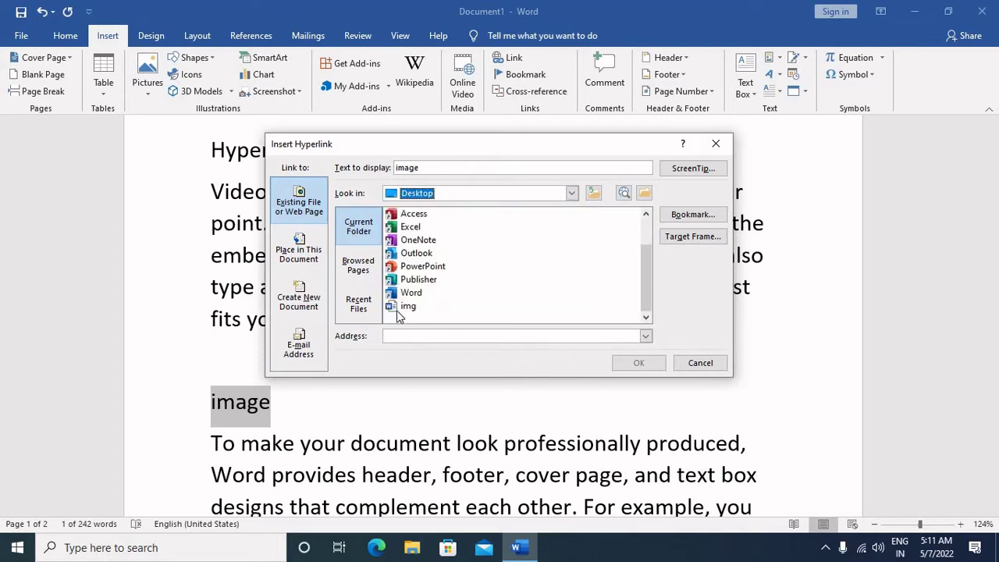
left_click(405, 306)
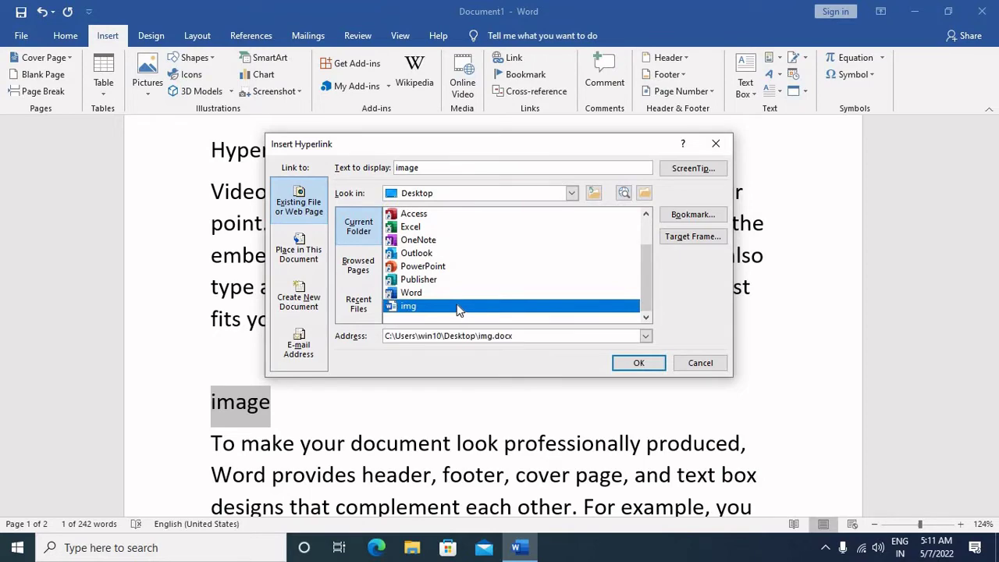
left_click(636, 362)
Follow the "image" hyperlink, accept the security notice, and view the linked img document in a maximized window
mouse_move(242, 411)
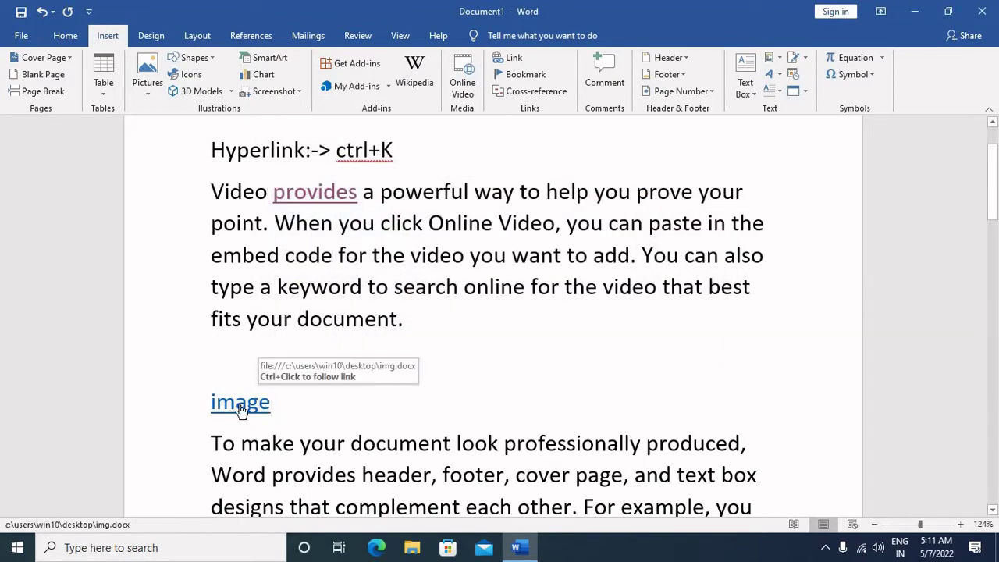
left_click(240, 409, "ctrl")
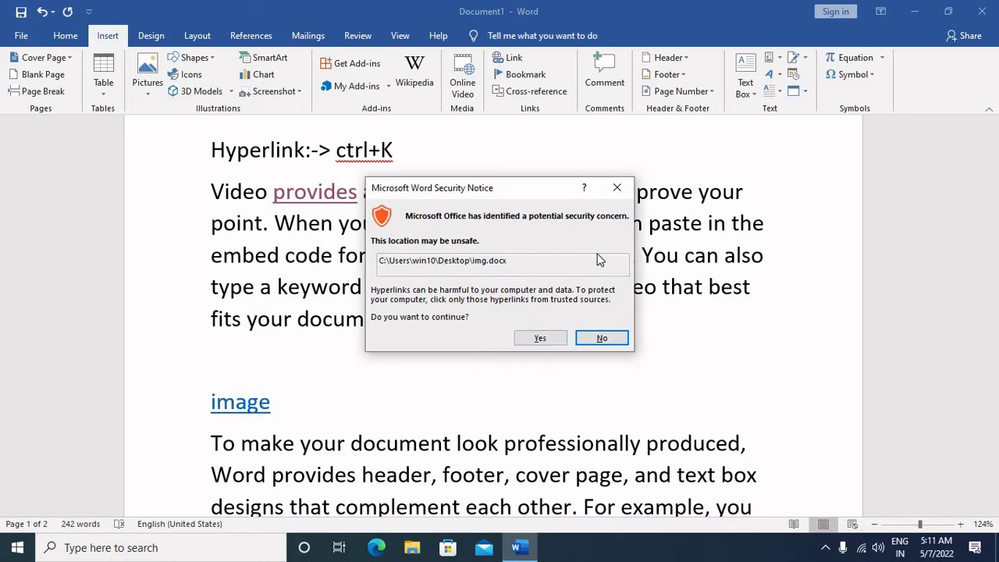
left_click(541, 337)
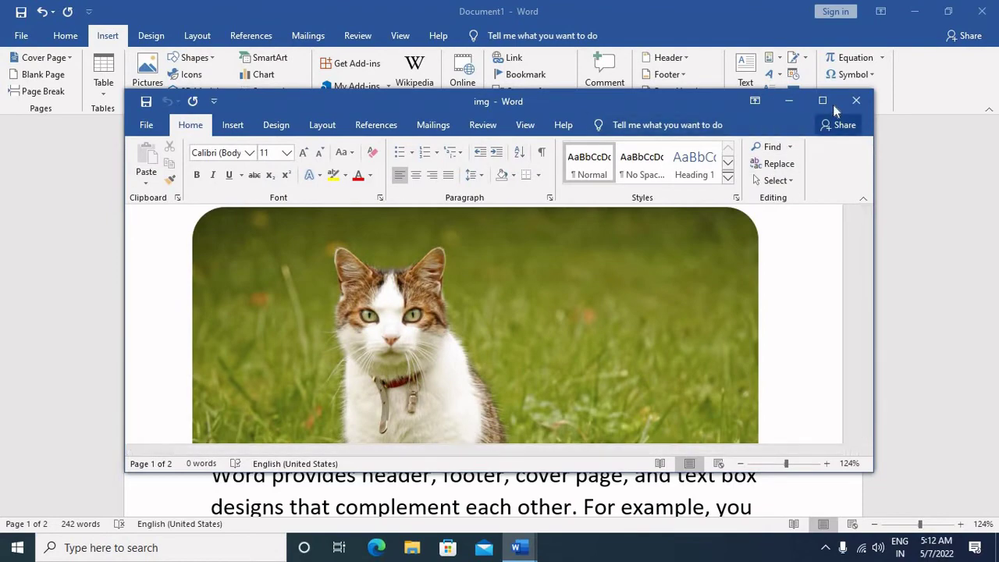
left_click(831, 103)
scroll(719, 364, "down", 3)
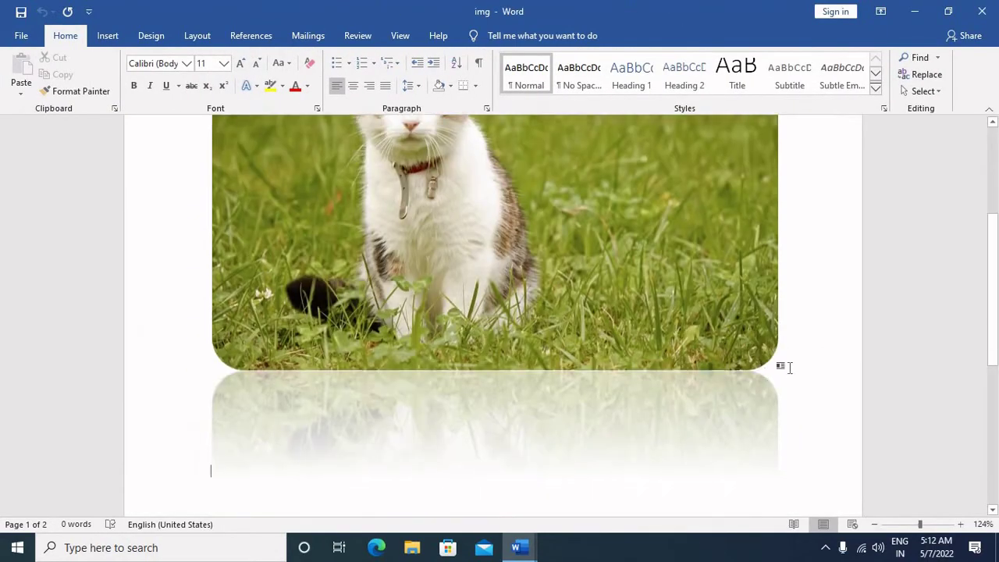
Switch back to Document1 and save it to the Desktop folder as "link"
key("alt+Tab")
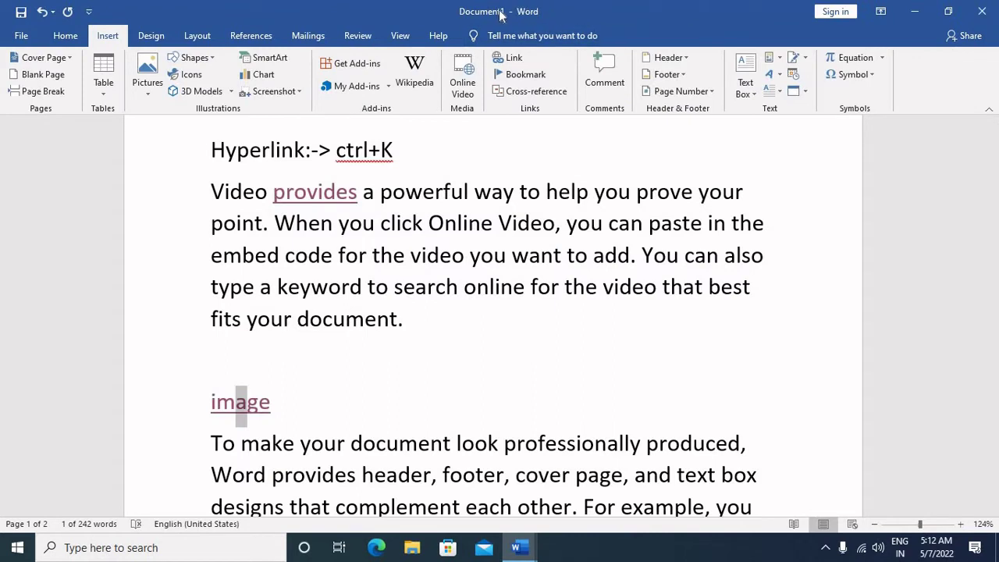
key("ctrl+s")
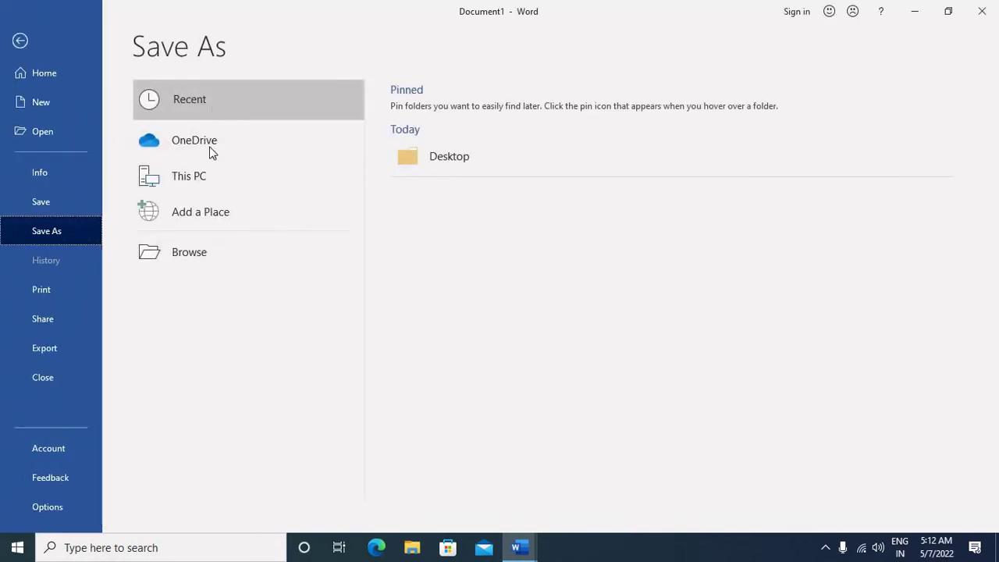
left_click(209, 179)
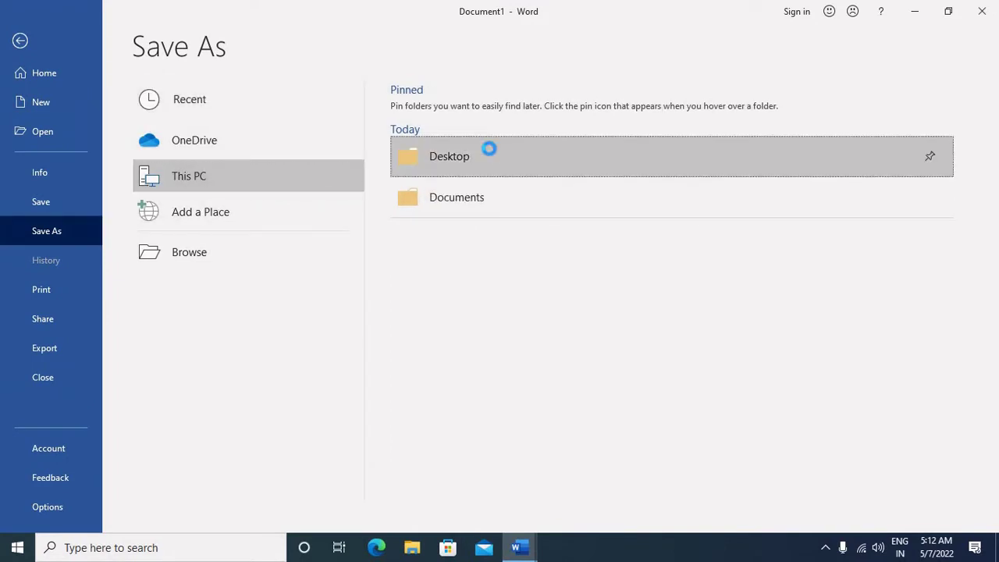
left_click(489, 153)
left_click(178, 154)
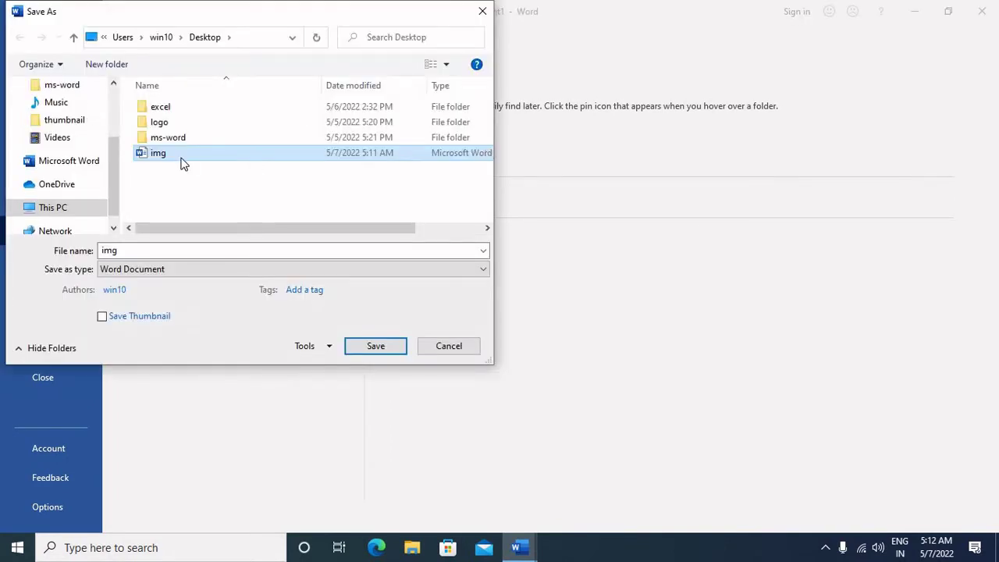
double_click(188, 250)
type("link")
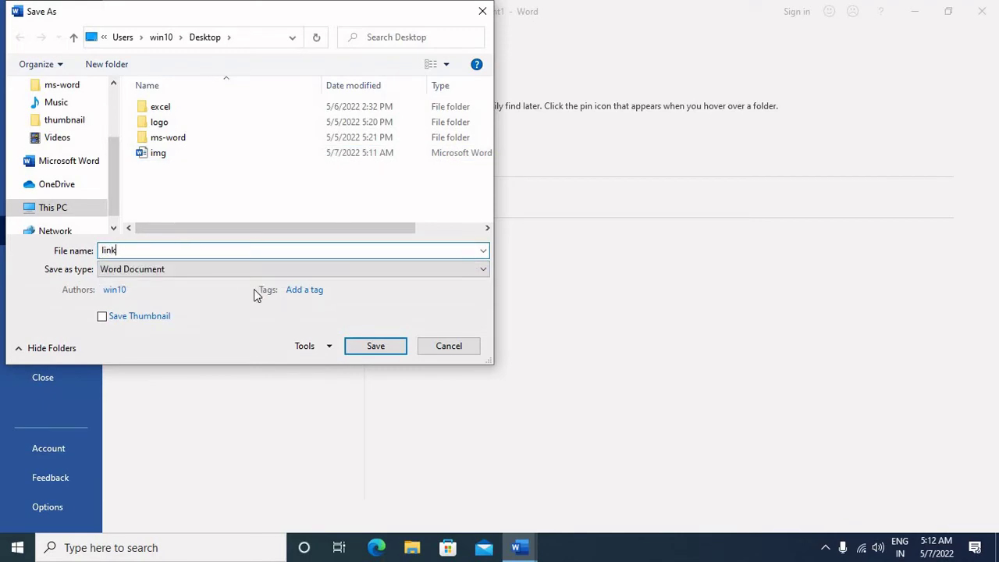
left_click(371, 347)
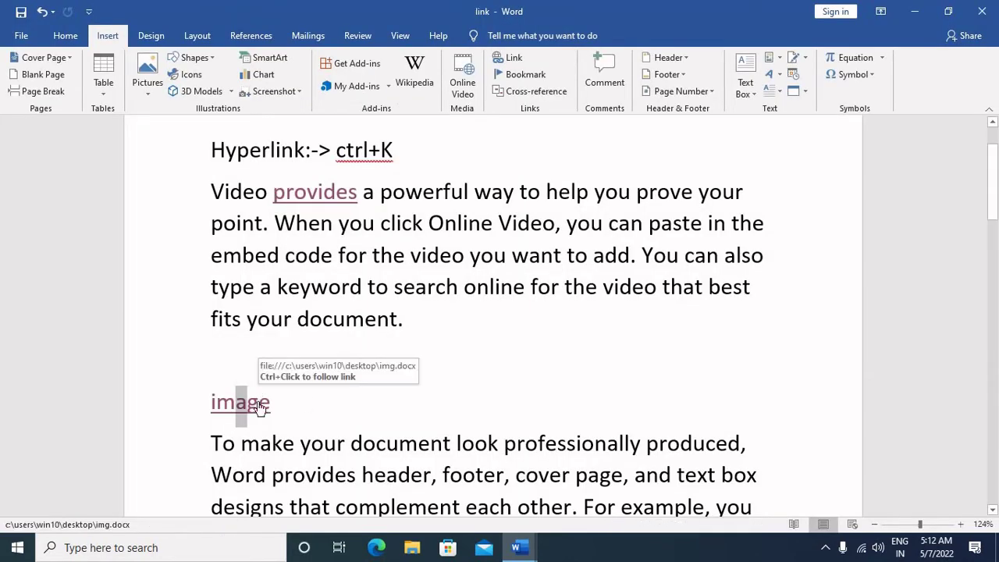
Follow the "image" hyperlink again from the saved link document and view the cat photo
left_click(261, 401, "ctrl")
scroll(497, 367, "up", 5)
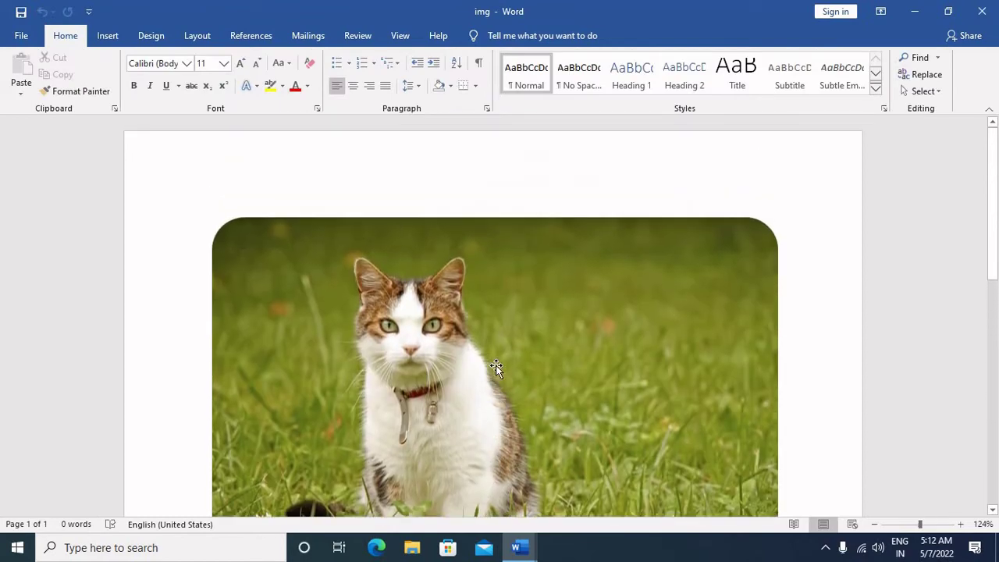
Add the text "Link file" on a new line below the cat picture in the img document
left_click(314, 201)
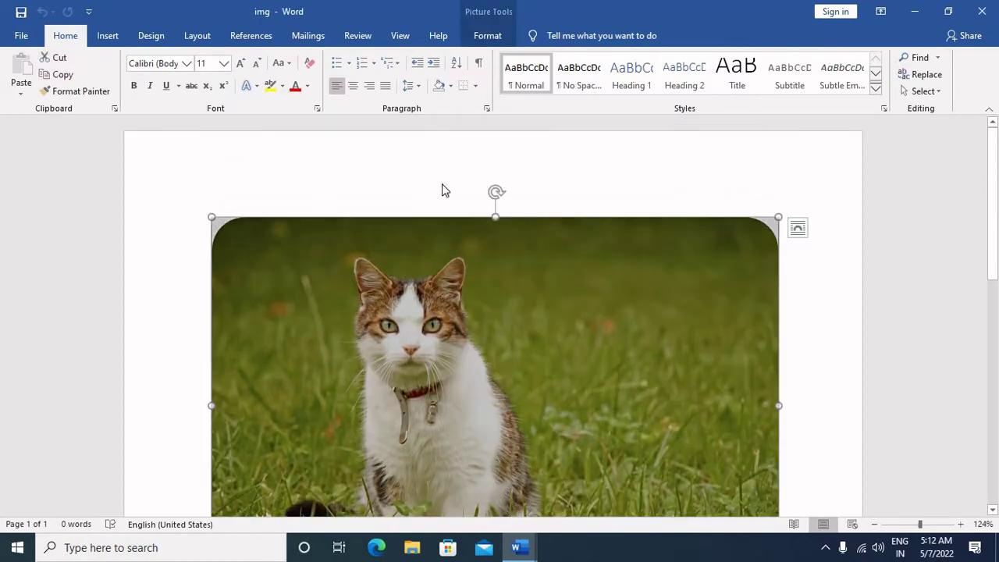
scroll(690, 365, "down", 3)
scroll(710, 399, "down", 6)
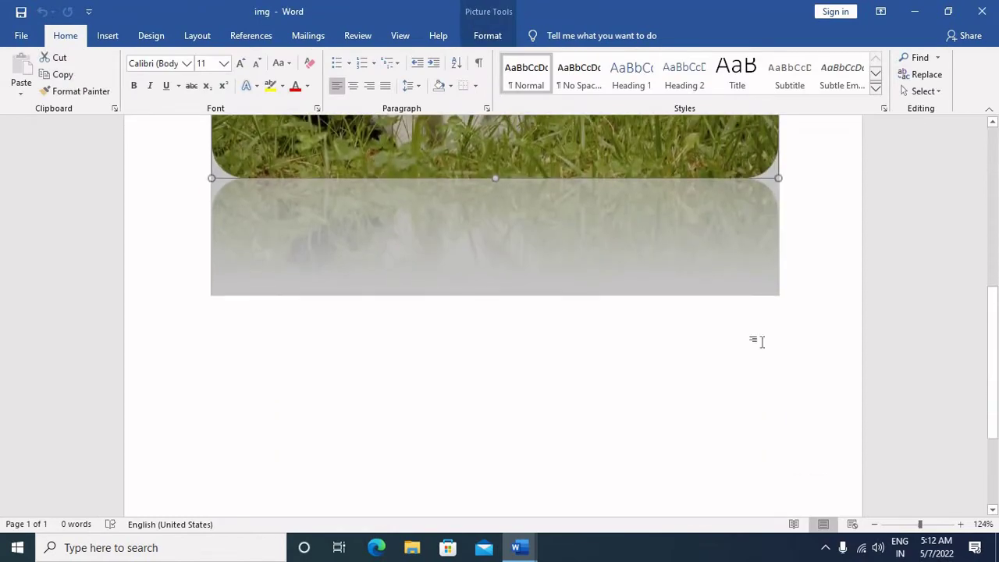
left_click(812, 292)
key("Return")
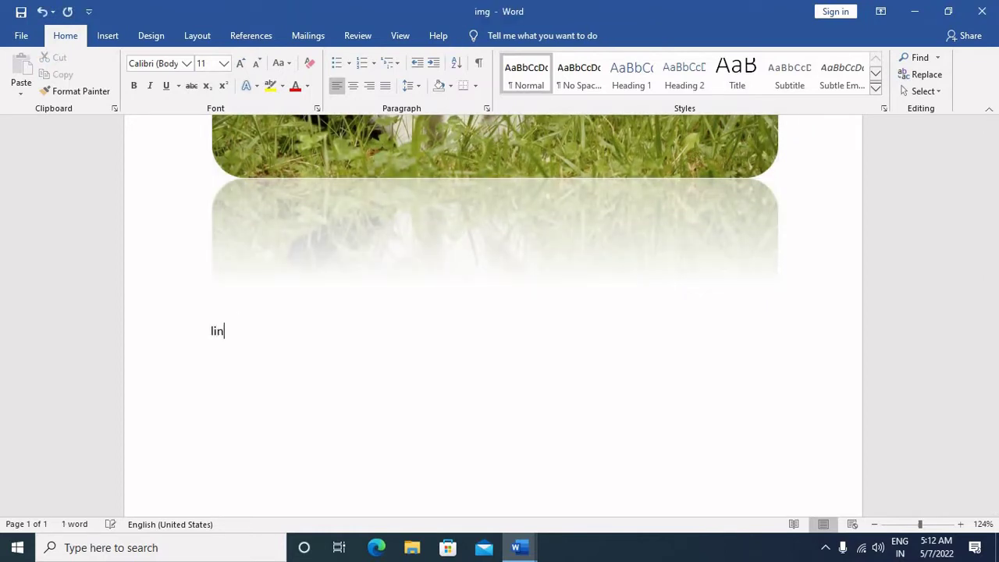
type("link")
Enlarge the "Link file" line below the picture to 18 pt
left_click(136, 333)
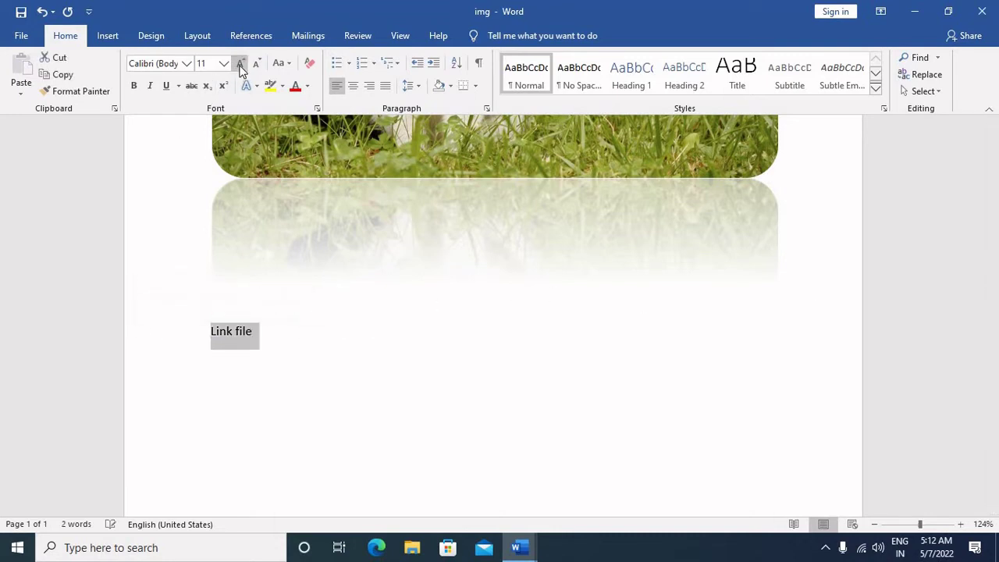
left_click(241, 63)
left_click(241, 63)
left_click(241, 64)
left_click(241, 64)
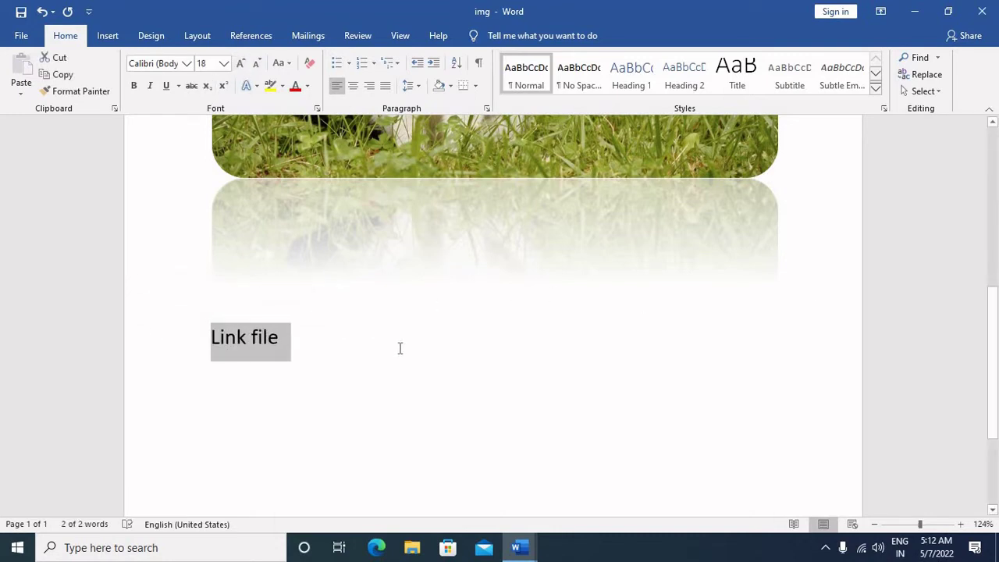
Hyperlink the "Link file" text to the existing link document in the Desktop folder
key("ctrl+k")
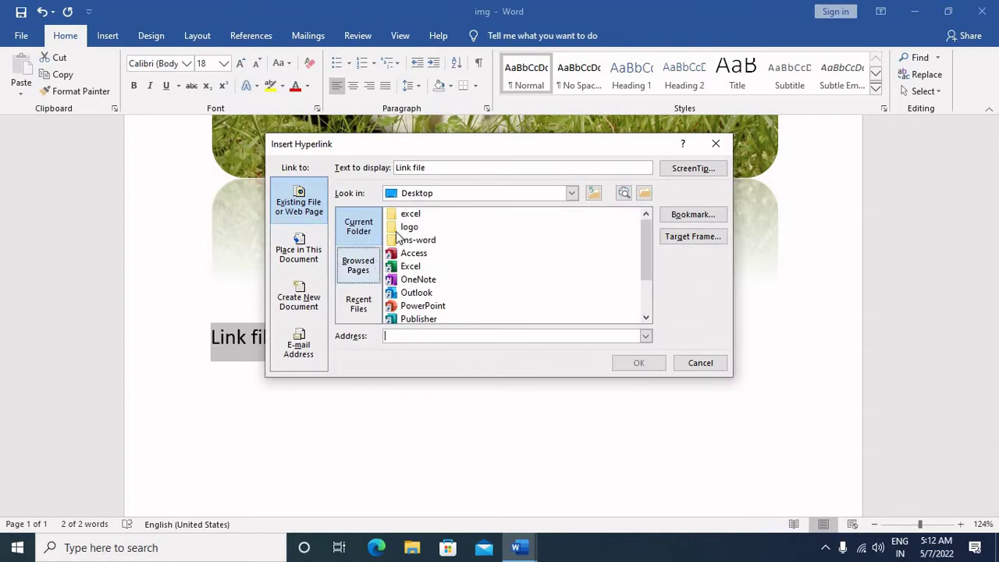
left_click(433, 279)
scroll(472, 319, "down", 2)
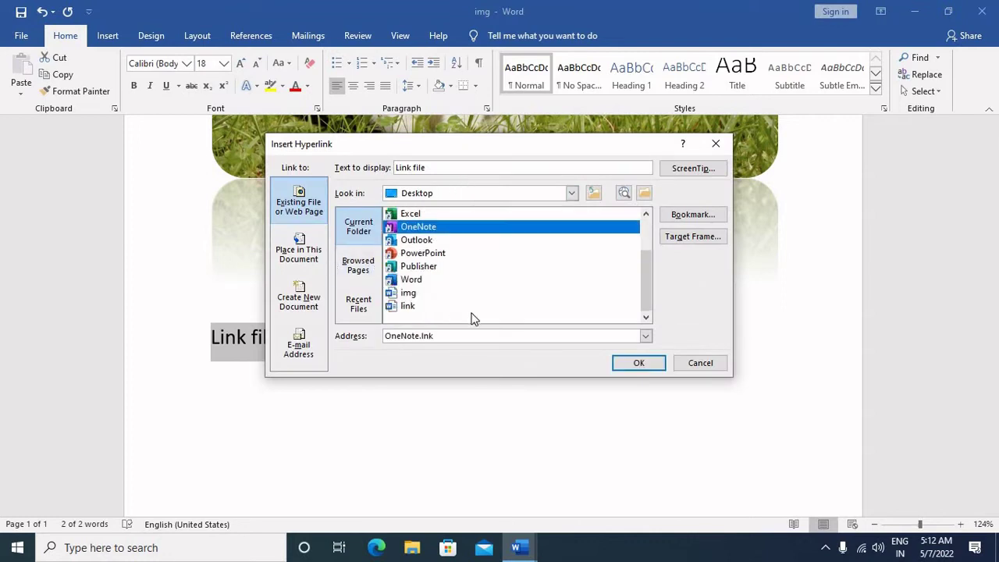
left_click(453, 307)
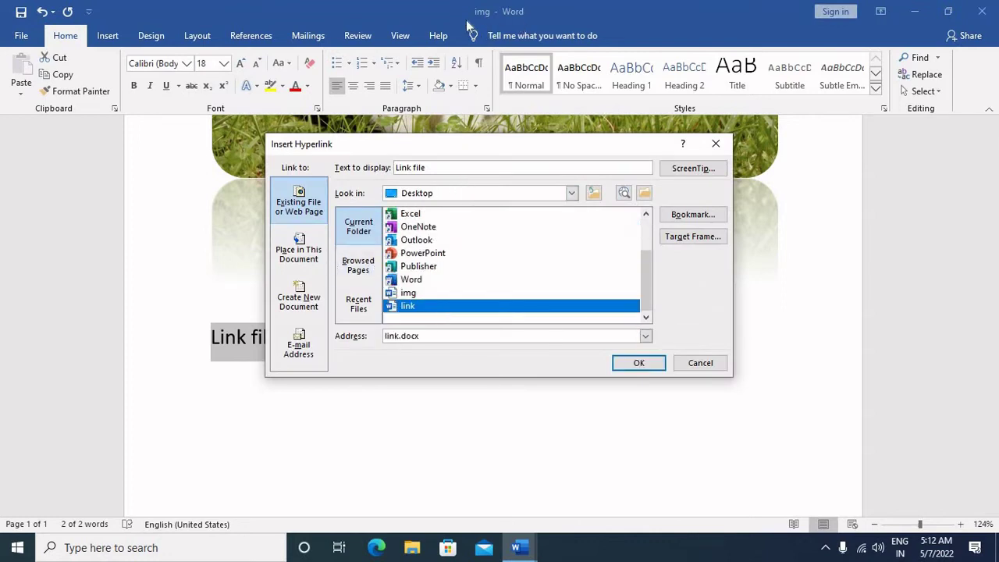
left_click(636, 364)
Follow the "Link file" and "image" hyperlinks back and forth between the img and link documents, ending on the cat picture
left_click(242, 344, "ctrl")
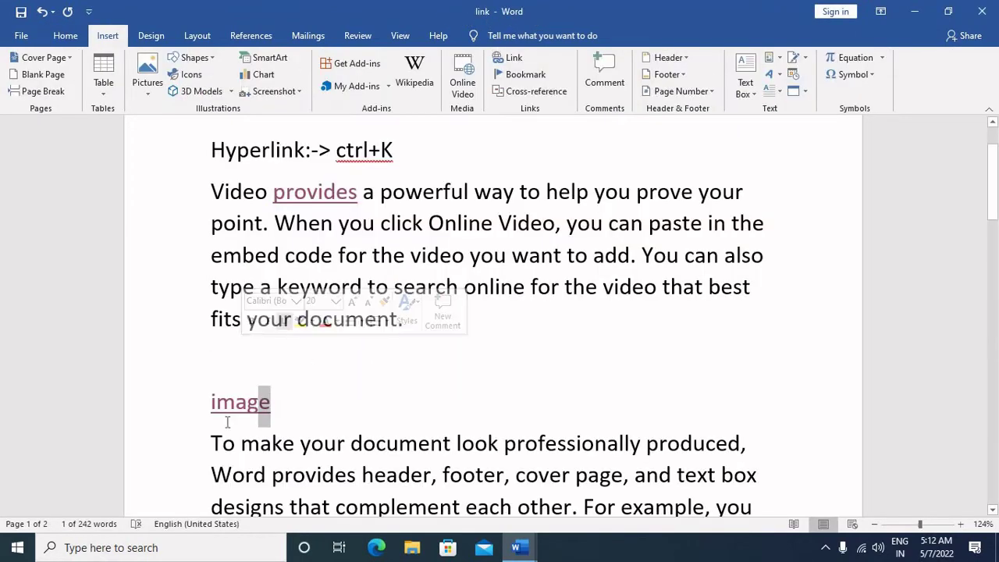
key("Home")
scroll(265, 422, "up", 1)
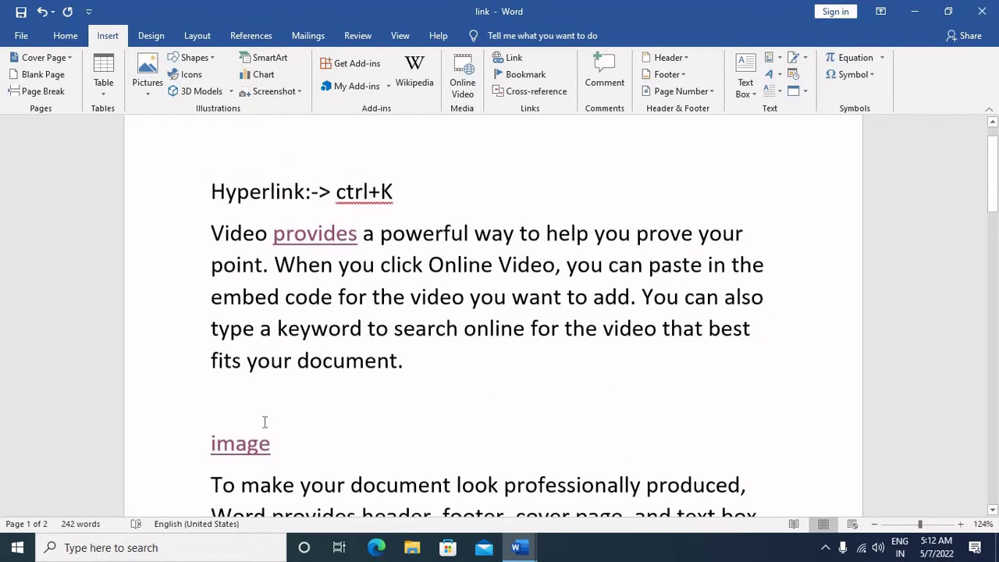
left_click(257, 448, "ctrl")
left_click(257, 347, "ctrl")
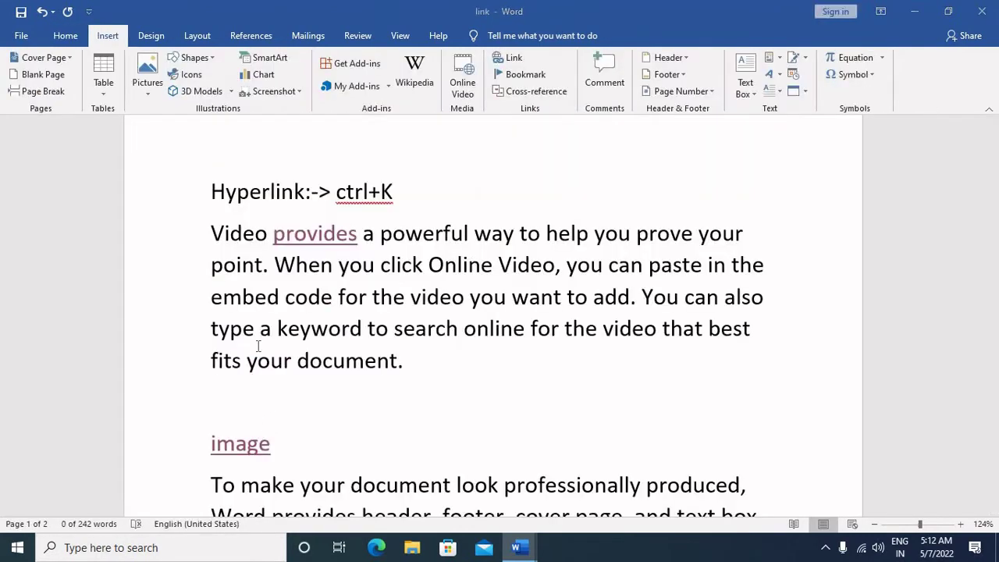
left_click(262, 444, "ctrl")
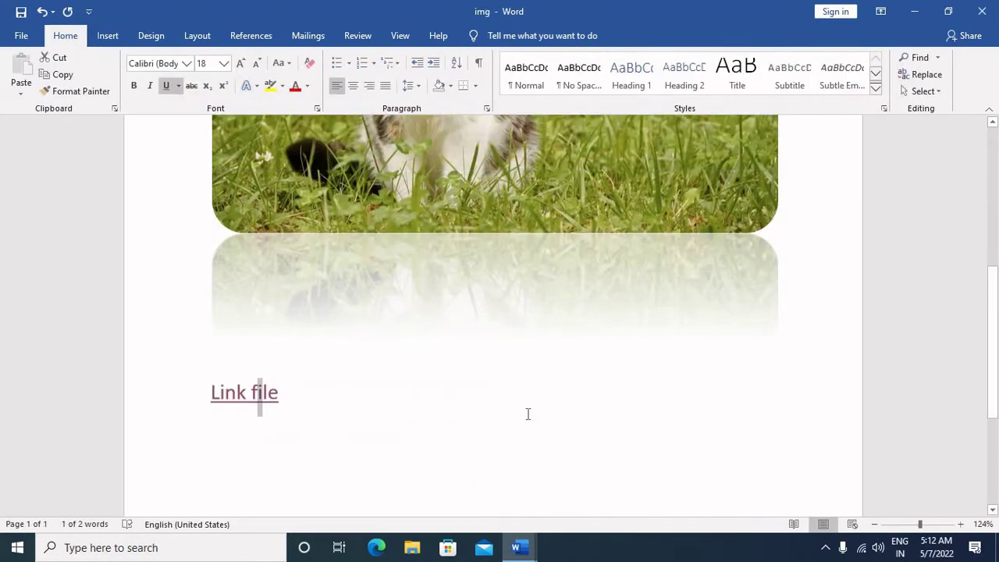
scroll(528, 414, "up", 4)
scroll(527, 414, "down", 2)
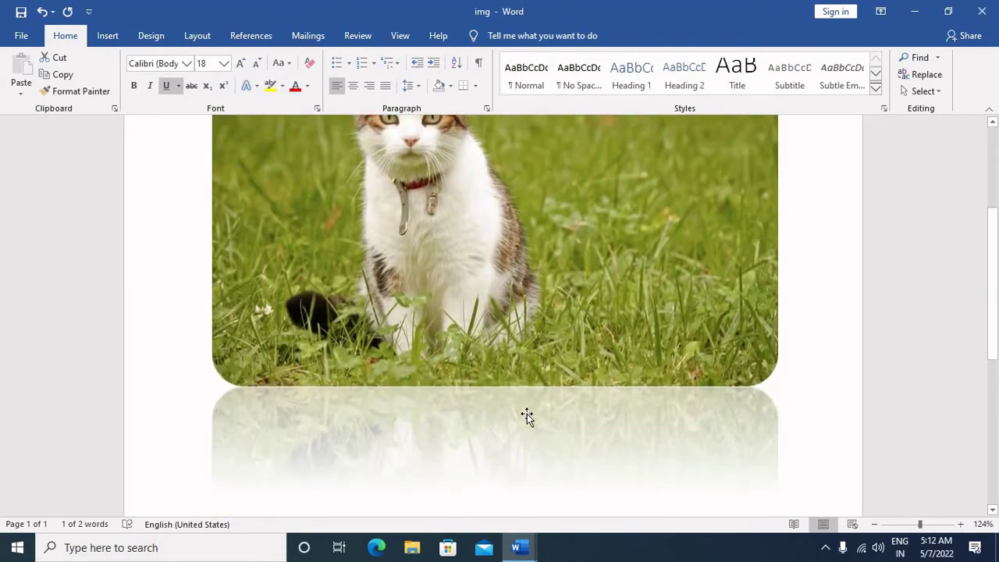
Switch back to the link document and add the line "Alt+ tab:-> change application" below the "Hyperlink:-> ctrl+K" line
key("alt+Tab")
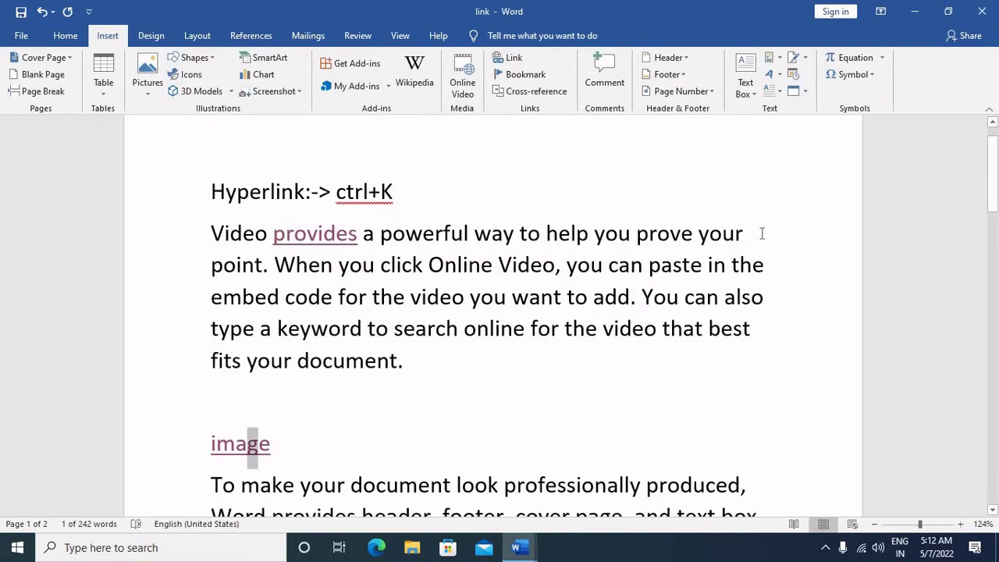
scroll(463, 360, "down", 3)
scroll(453, 351, "up", 4)
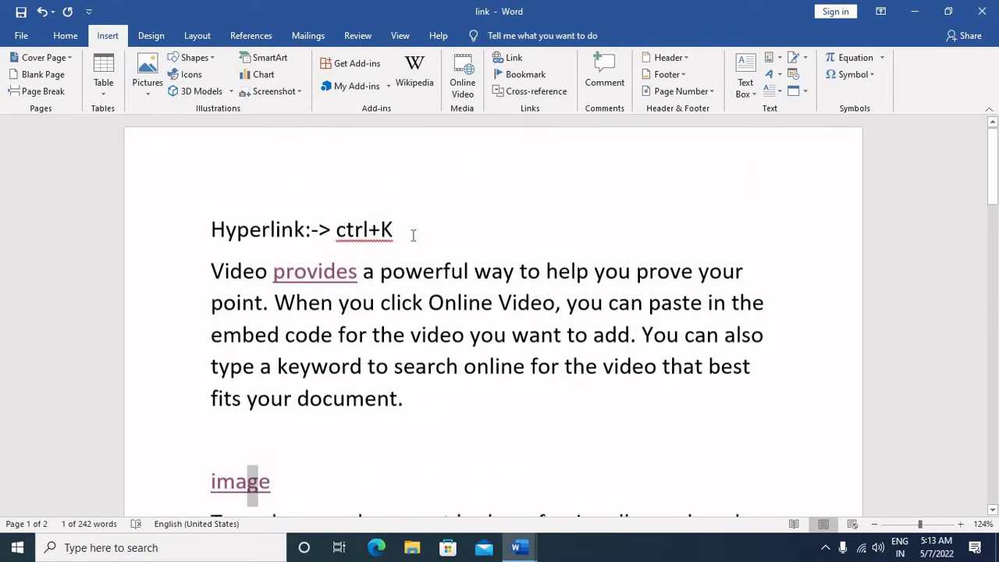
left_click(412, 235)
key("Return")
type("at")
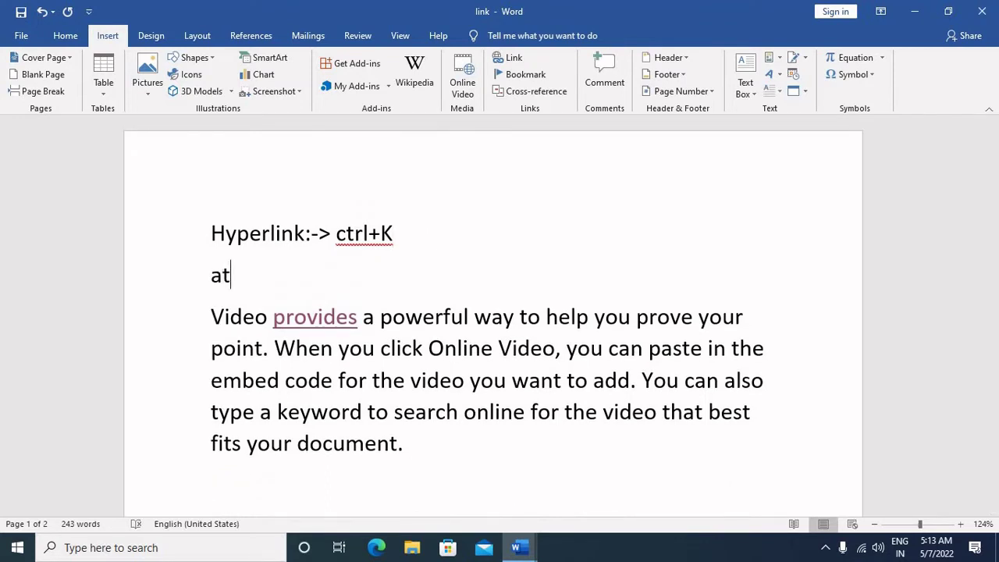
key("BackSpace")
type("lt+ tab")
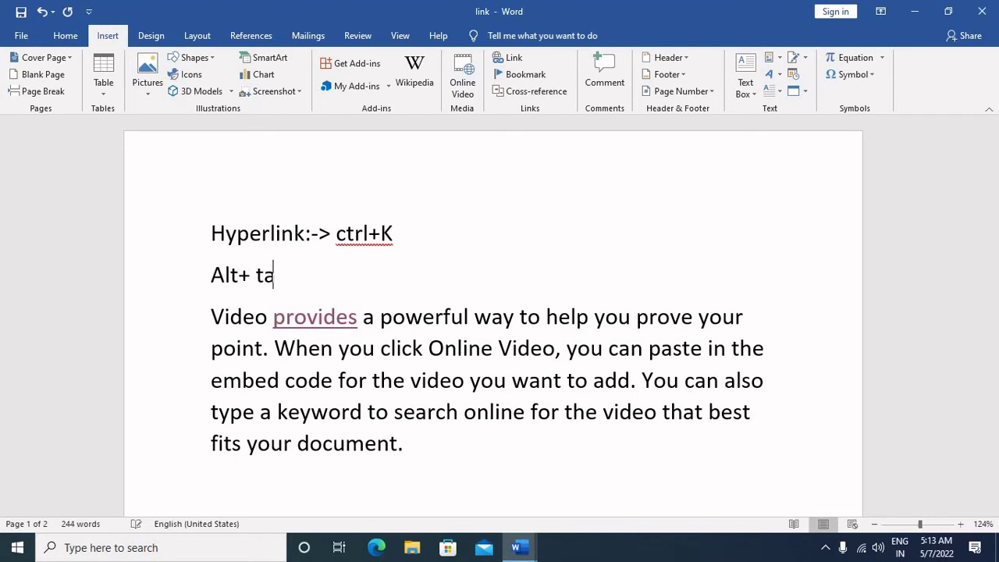
type(":-> change")
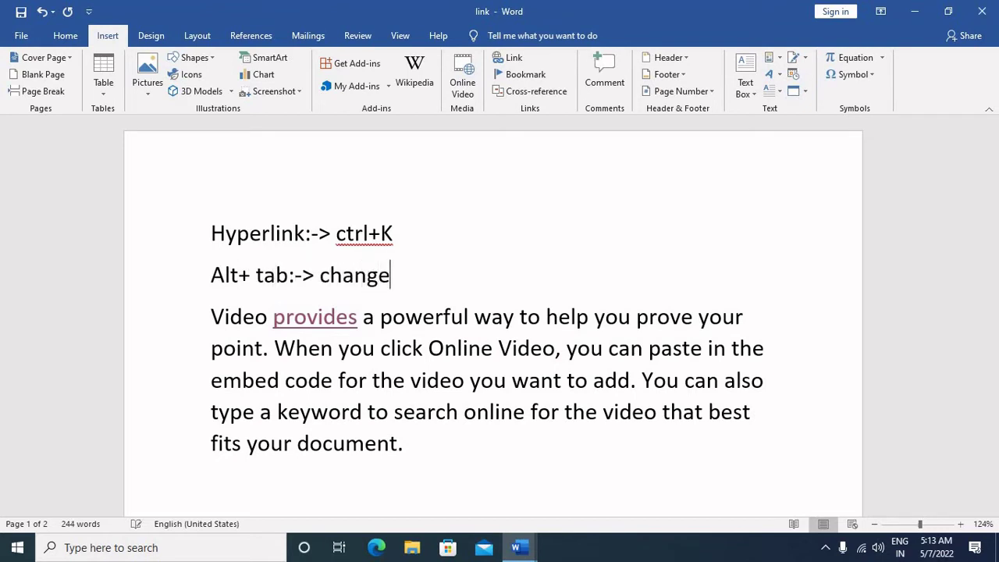
type(" application")
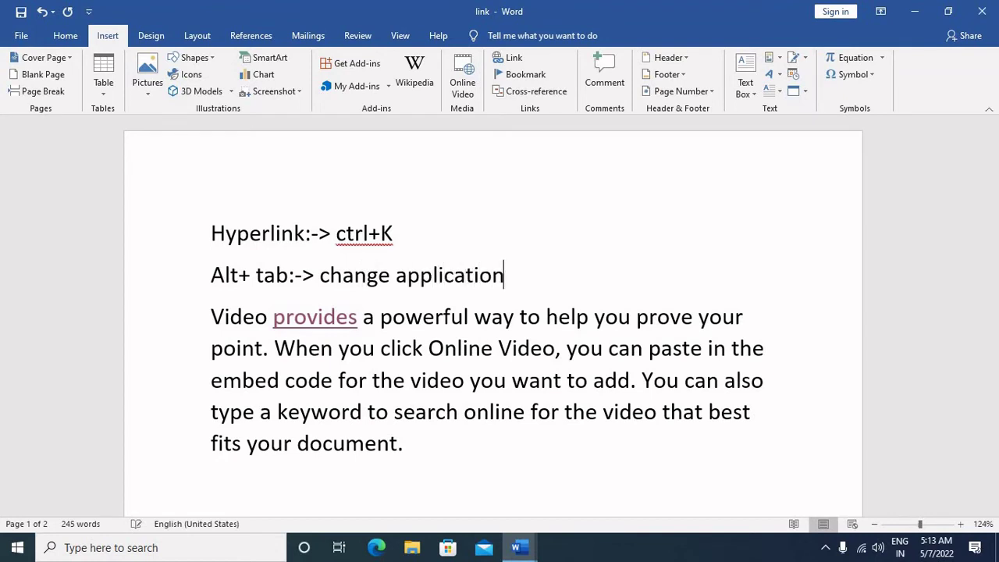
Add another line reading "Ctrl + Mouse left click" above the Video paragraph, with spaces around the plus sign
key("Return")
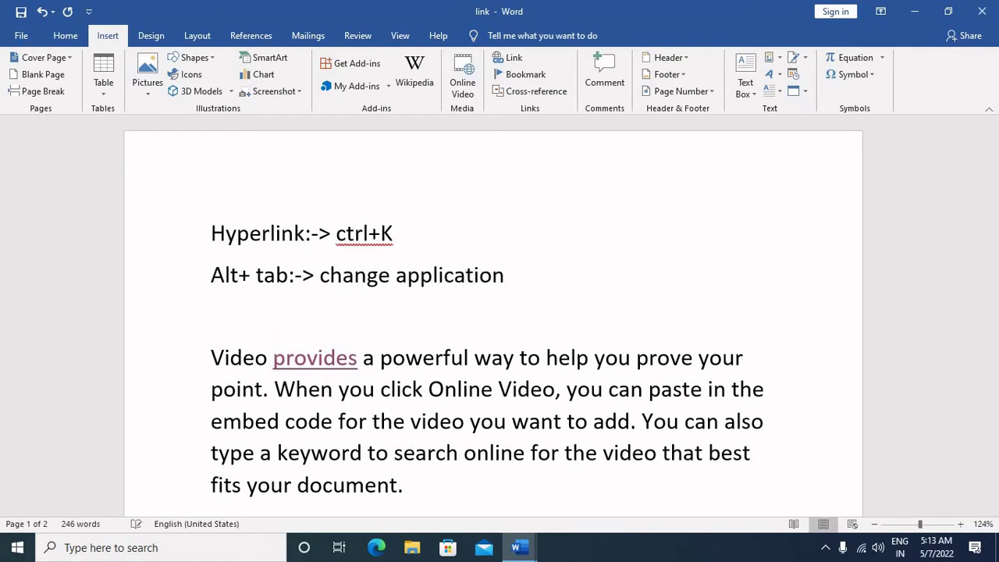
type("c")
key("BackSpace")
type("Cltr")
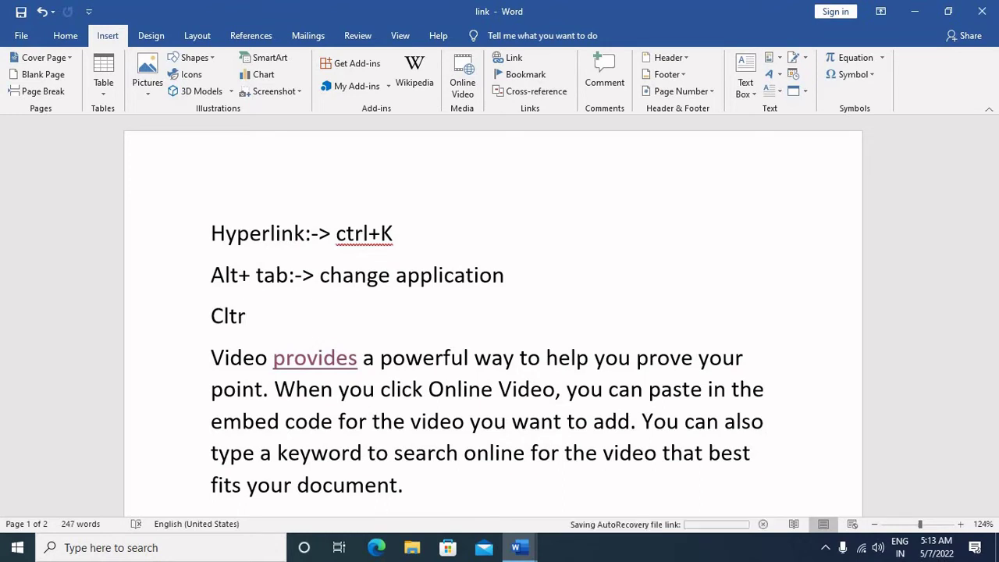
key("BackSpace")
key("BackSpace")
key("BackSpace")
type("trl")
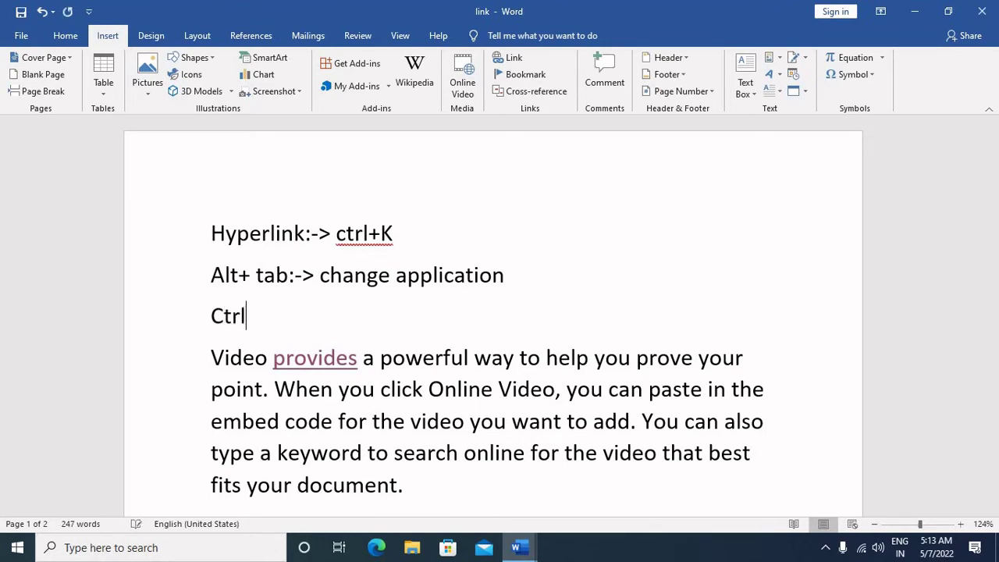
type("+Mours")
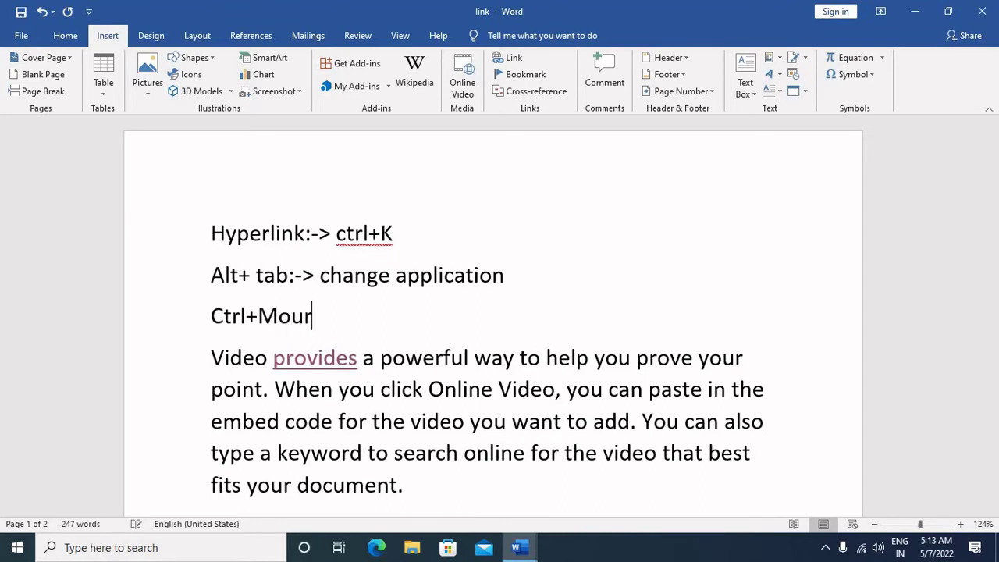
key("BackSpace")
key("BackSpace")
type("se")
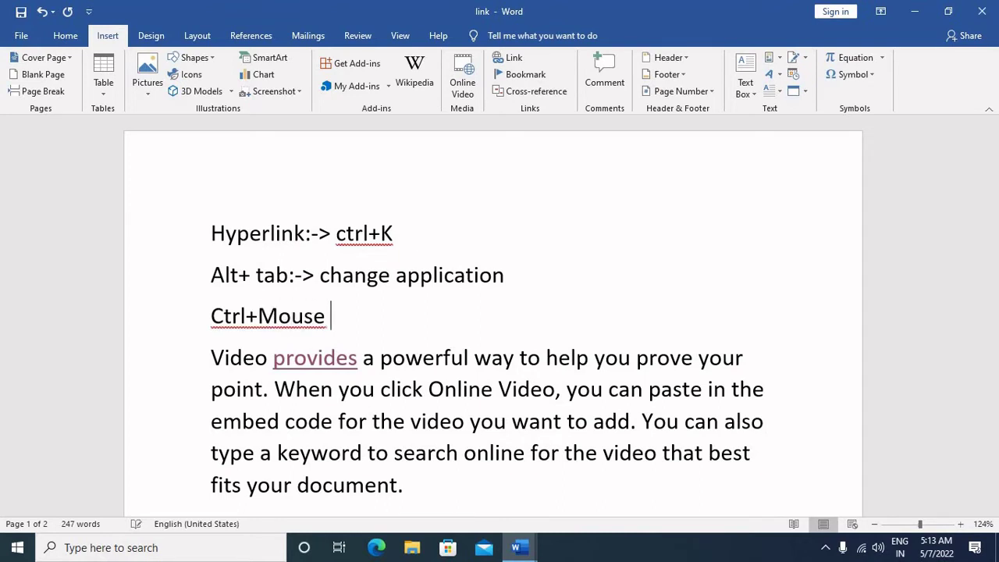
type(" left click")
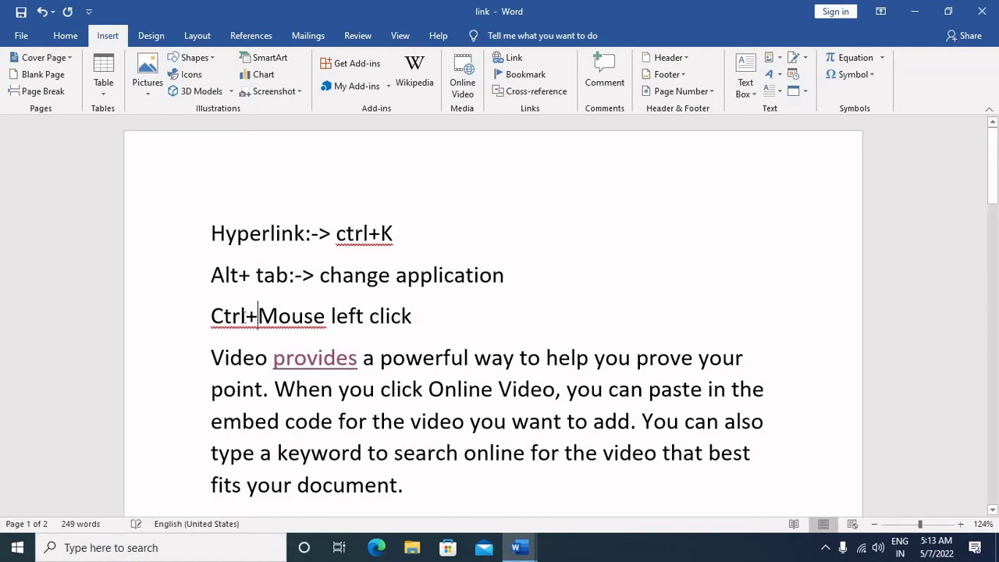
left_click(242, 315)
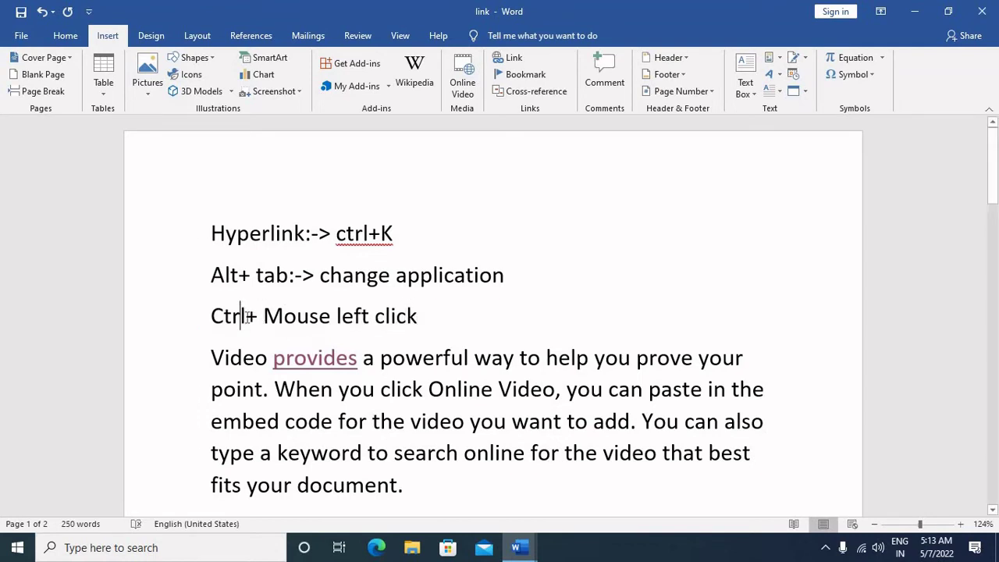
Complete the "Ctrl + Mouse left click" line with ":-> open hyperlink file"
left_click(442, 324)
type(":-?")
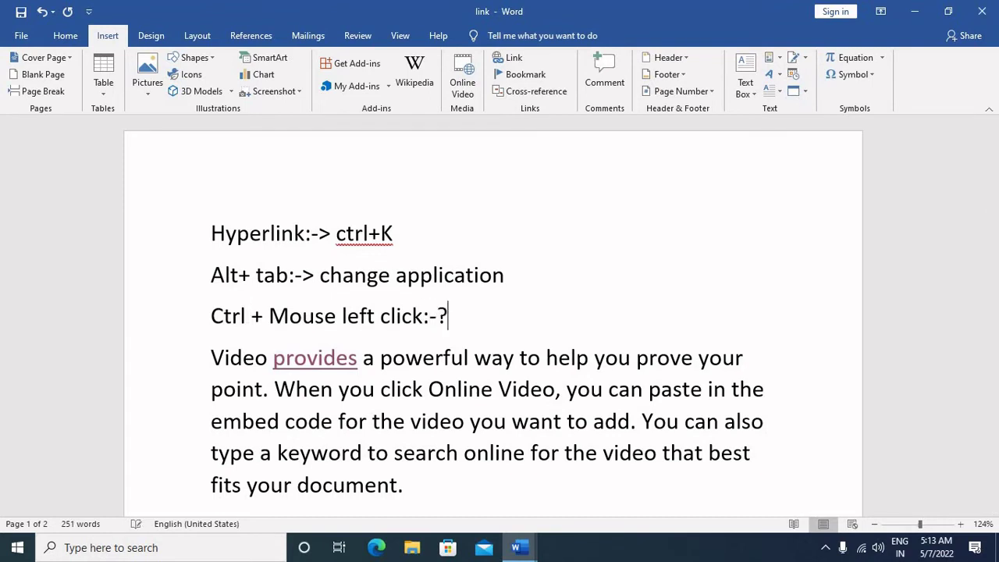
key("BackSpace")
type("> open ")
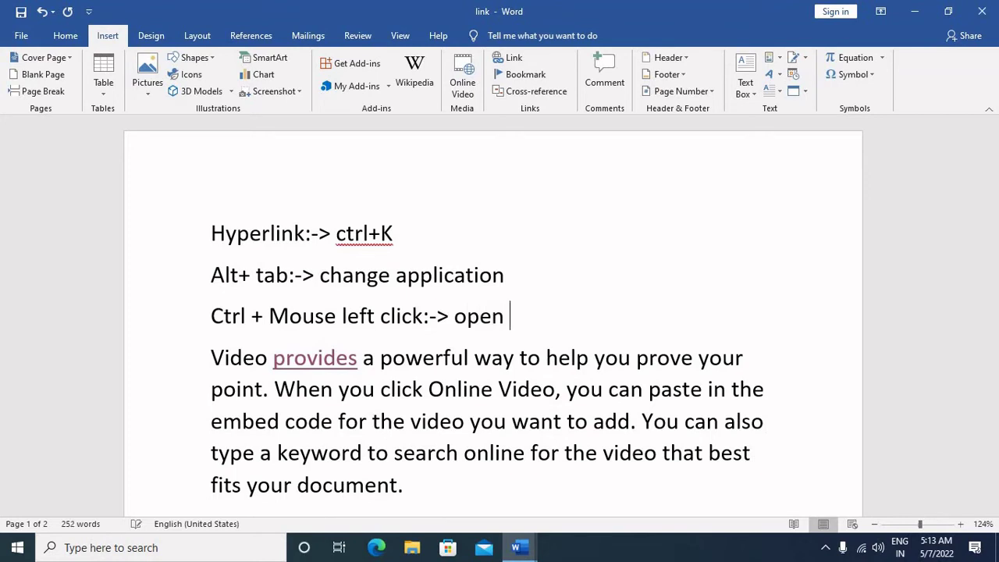
type("hyperlink file")
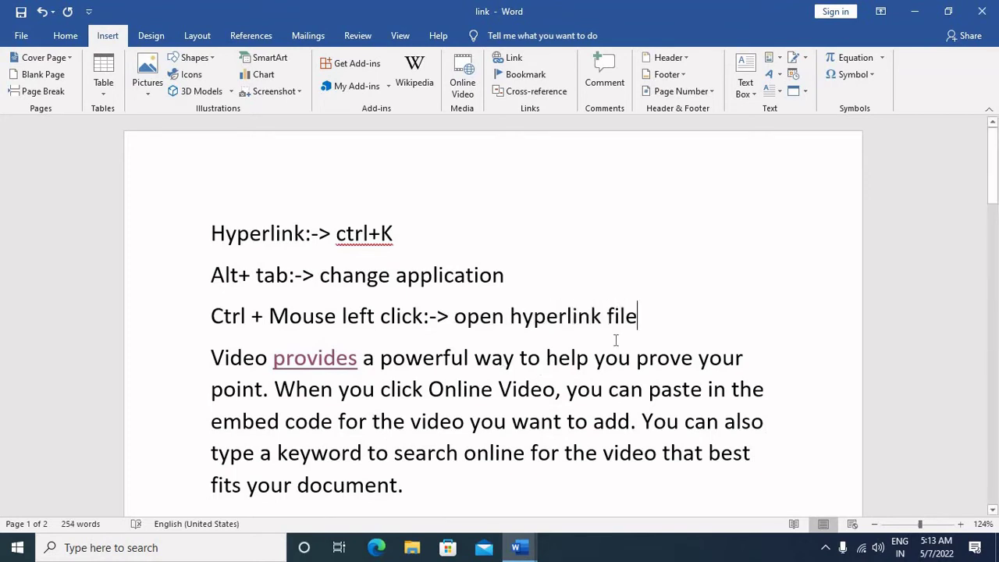
Enter the word "document" on the empty line above the "image" hyperlink
scroll(615, 340, "down", 3)
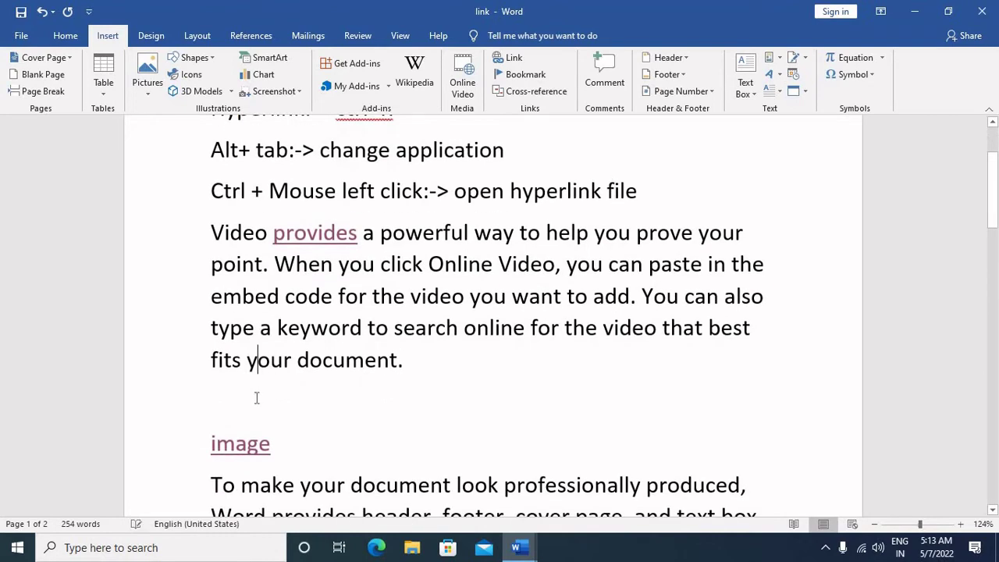
left_click(347, 389)
type("docu")
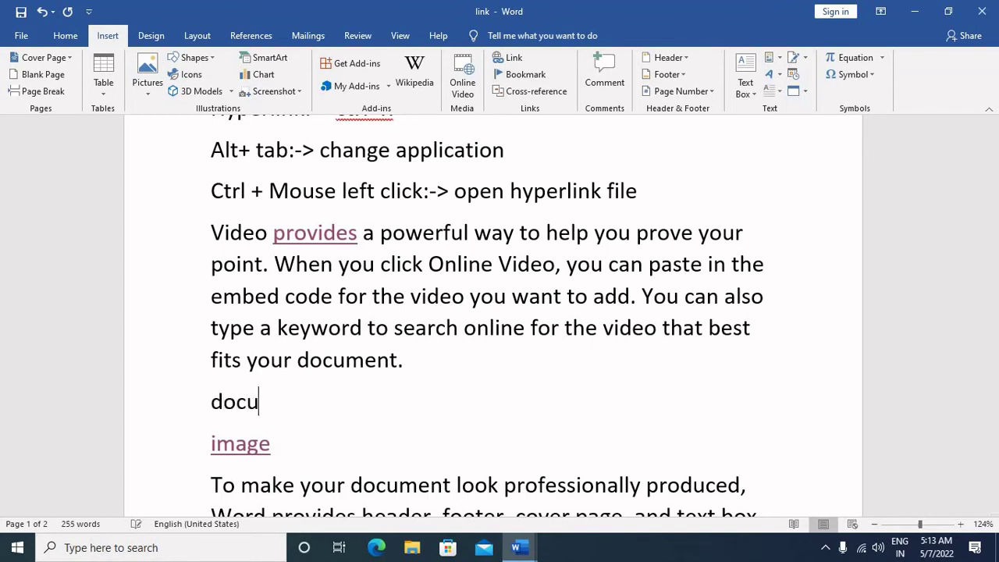
type("ment")
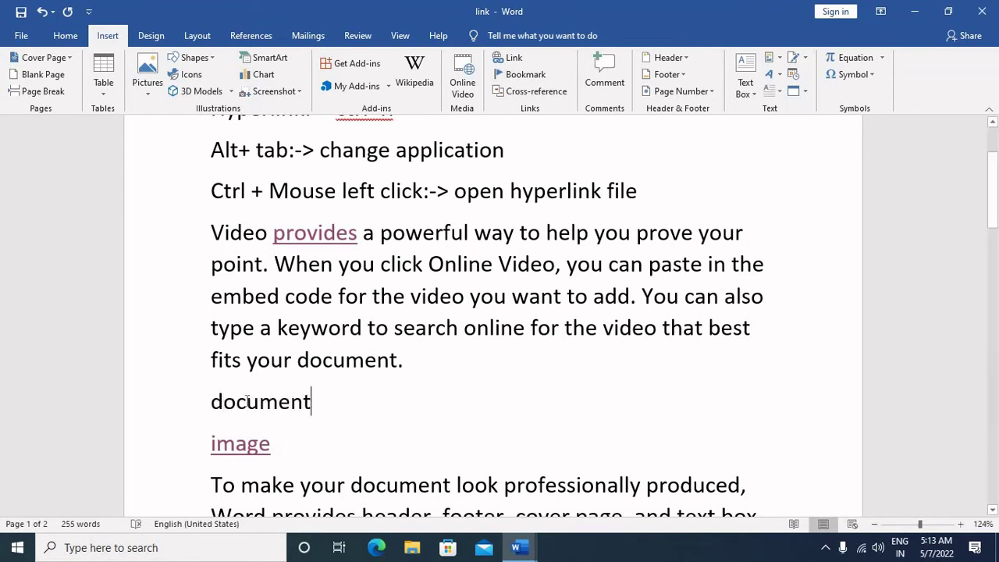
Start a hyperlink on the word "document" above the "image" link and list the browsed pages as possible targets
double_click(247, 401)
left_click(509, 59)
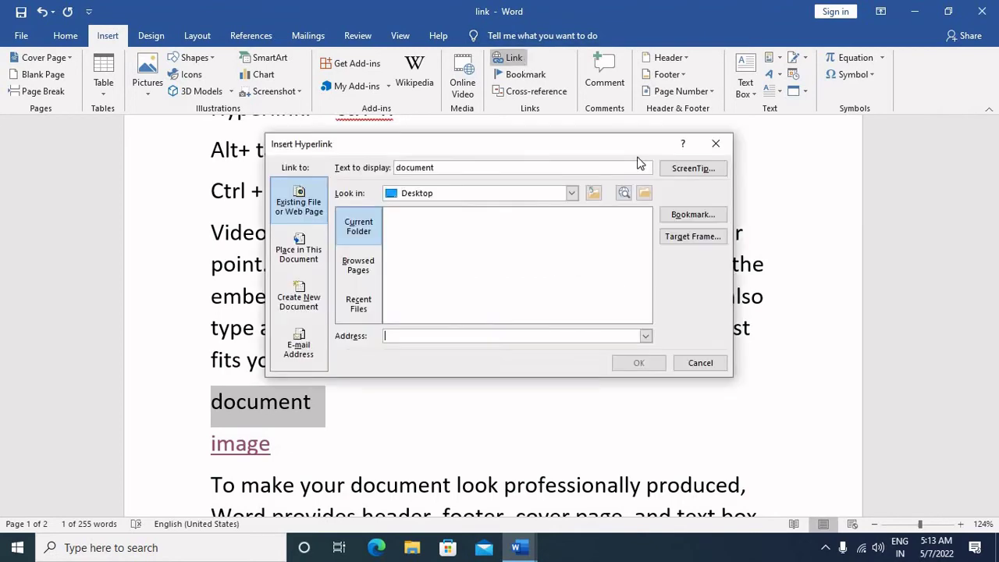
left_click(367, 266)
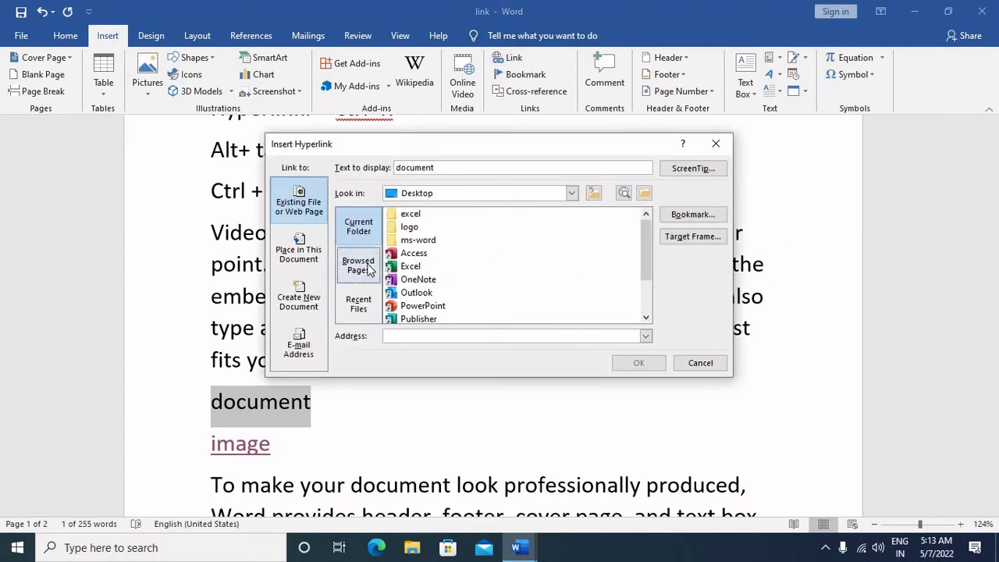
scroll(511, 290, "down", 4)
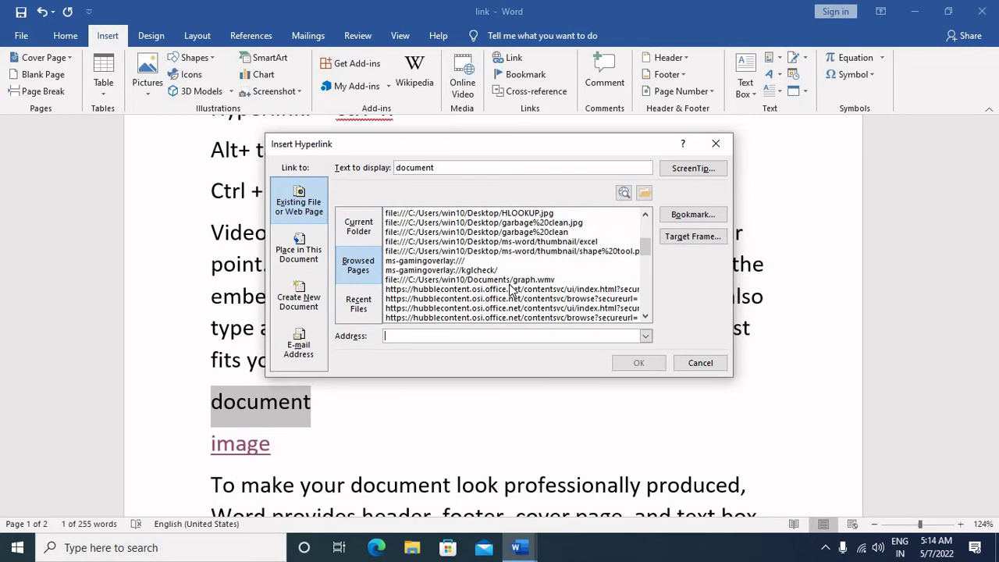
scroll(511, 291, "up", 3)
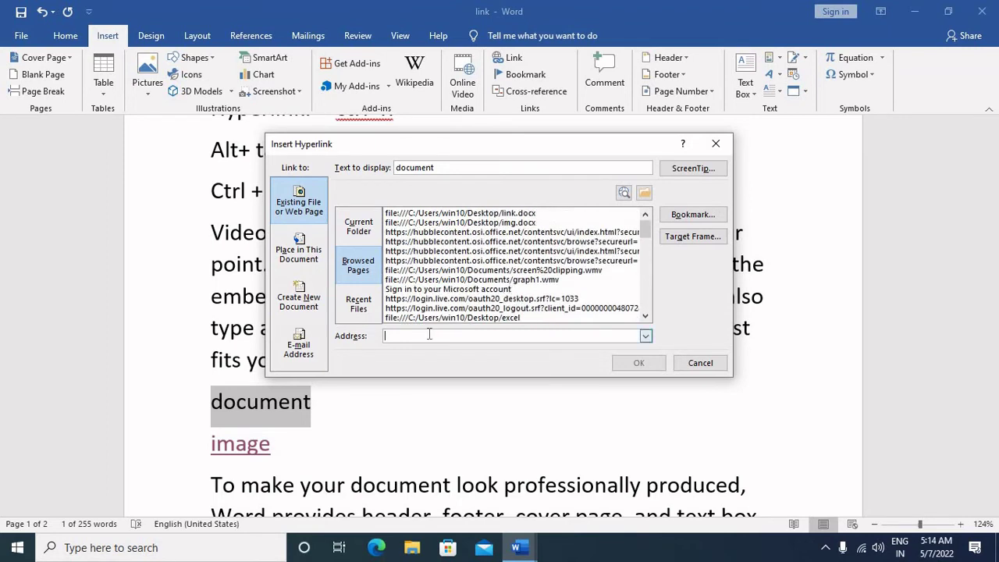
left_click(359, 226)
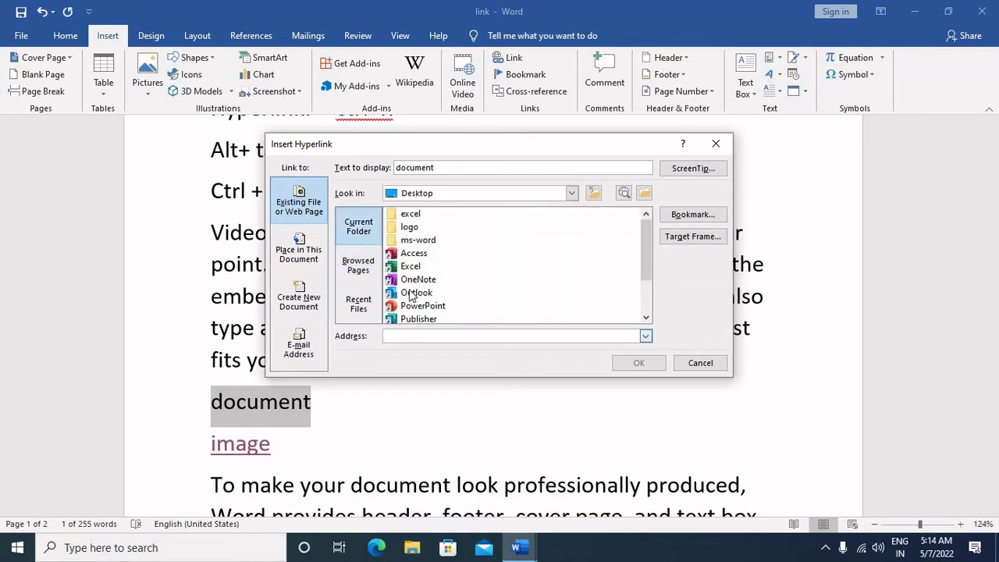
left_click(373, 270)
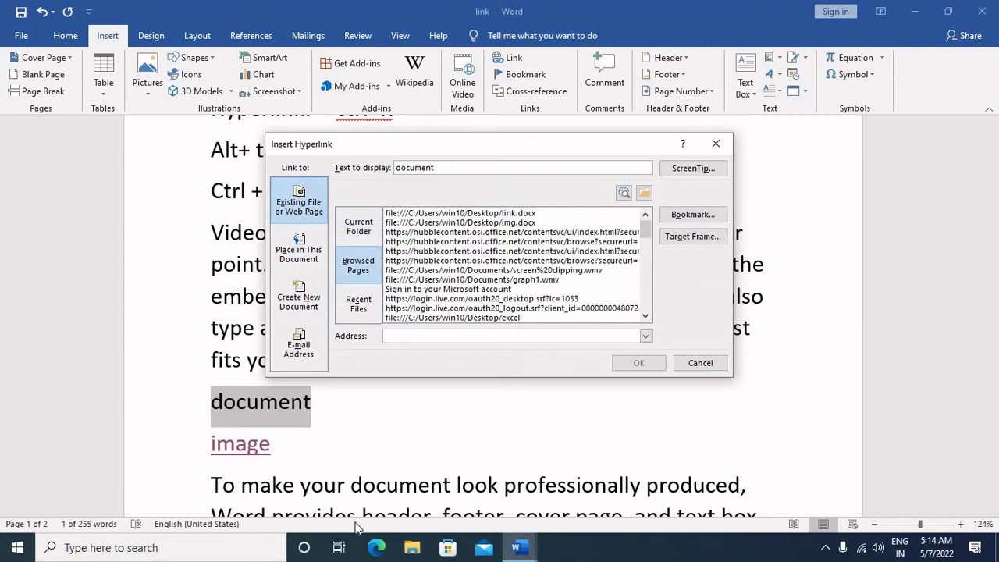
Find Google Chrome through a system search for "google" and launch it
left_click(242, 547)
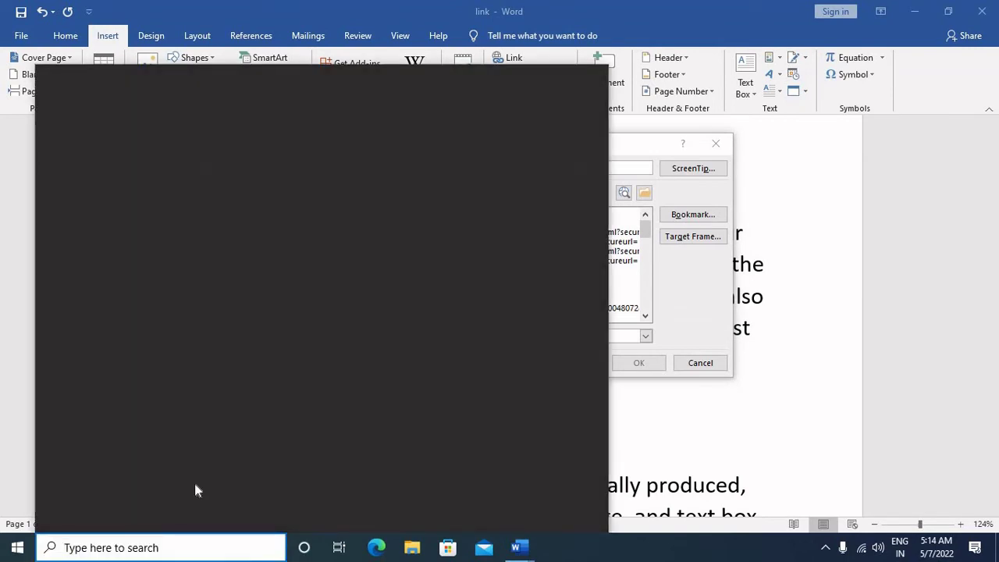
type("google")
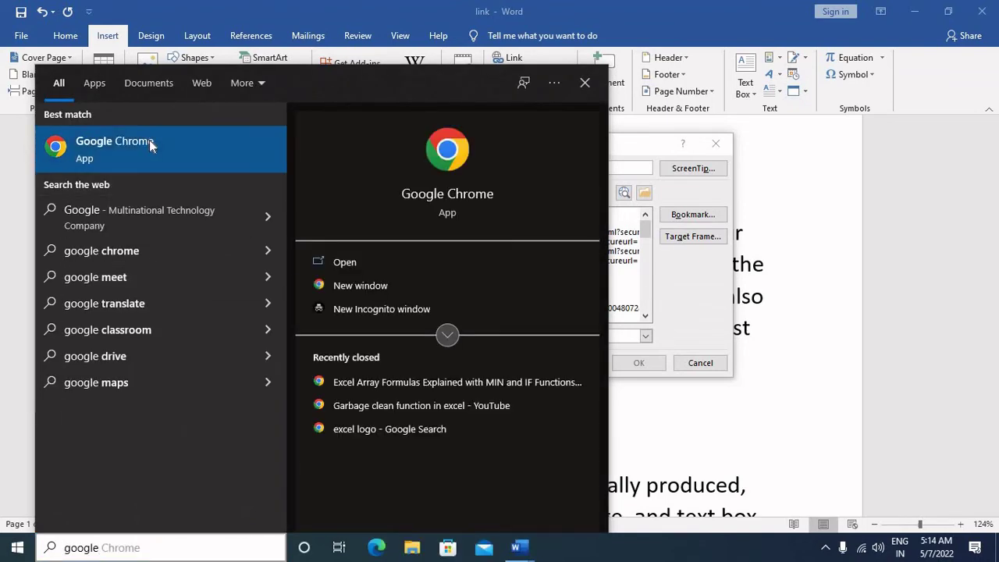
left_click(149, 140)
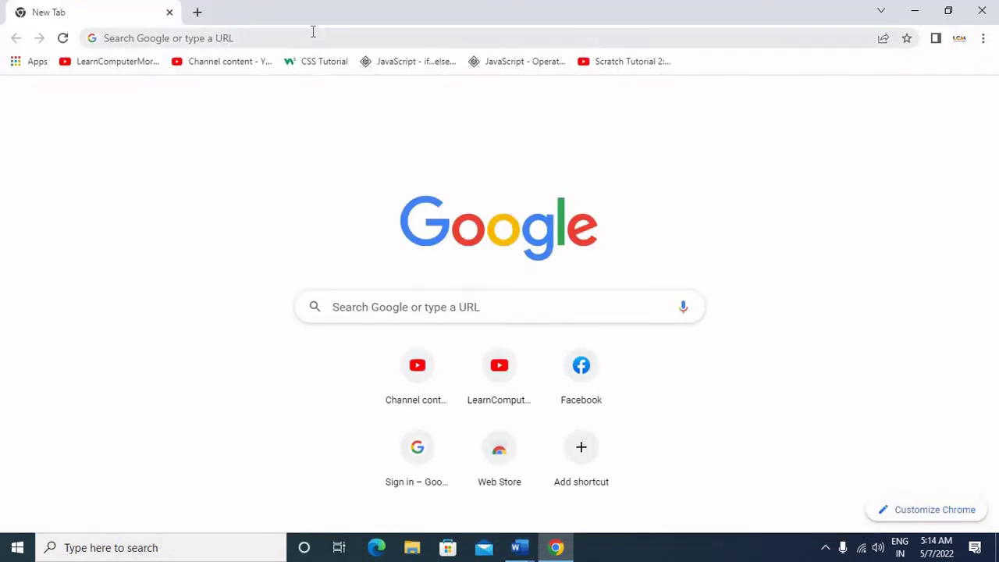
Open the bookmarked CSS Tutorial page on w3schools and copy its web address
left_click(313, 31)
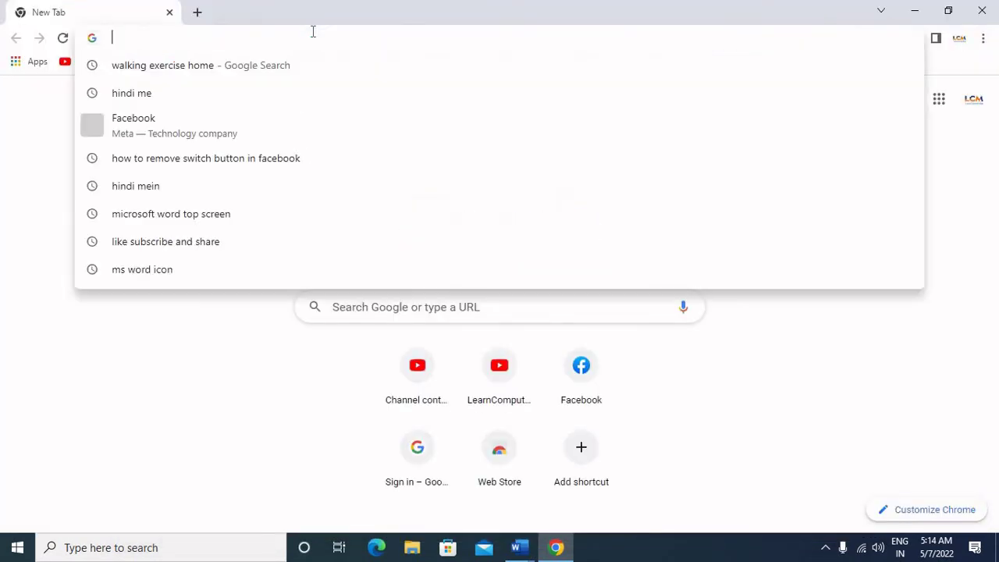
left_click(40, 123)
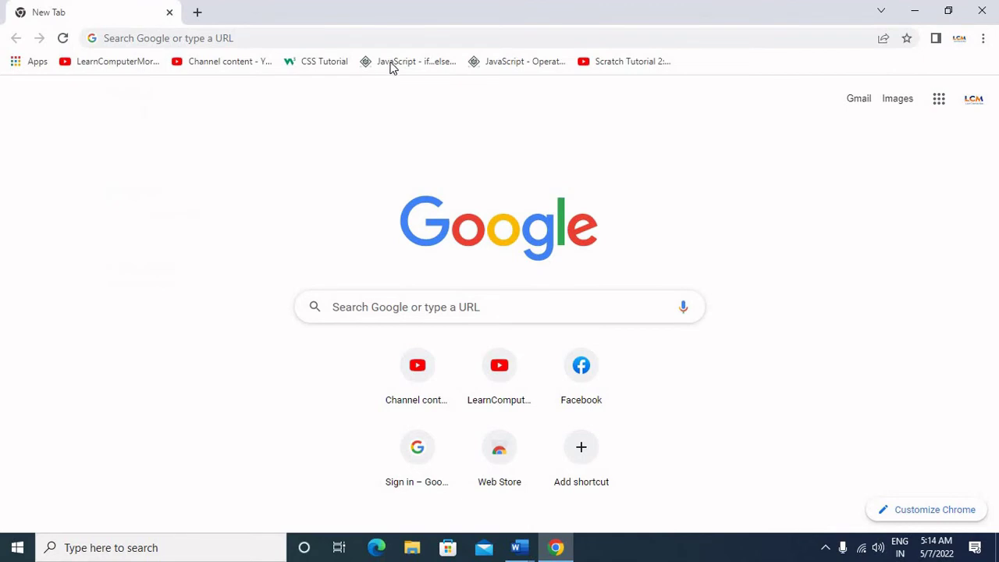
left_click(322, 68)
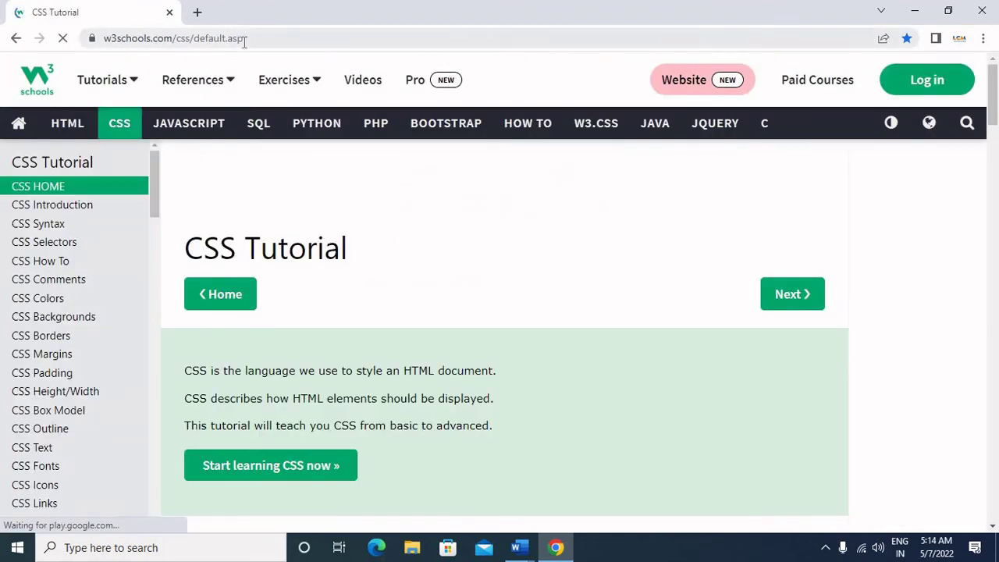
left_click(245, 40)
key("ctrl+c")
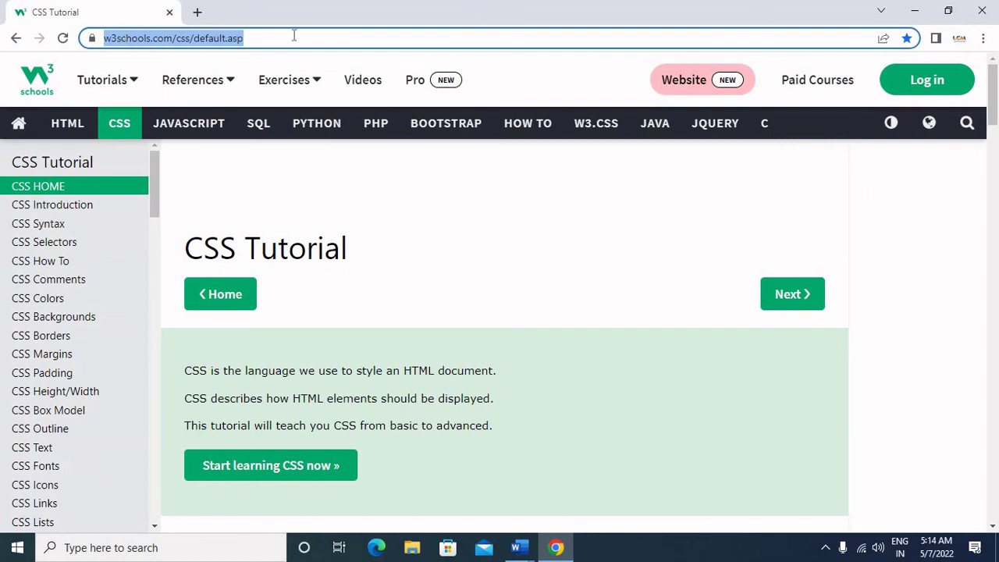
key("alt+Tab")
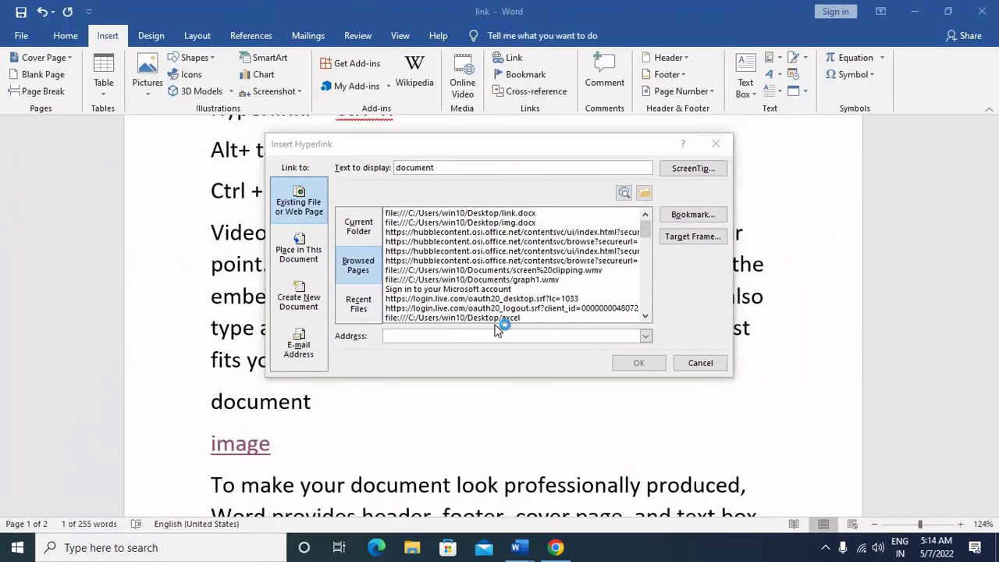
key("ctrl+v")
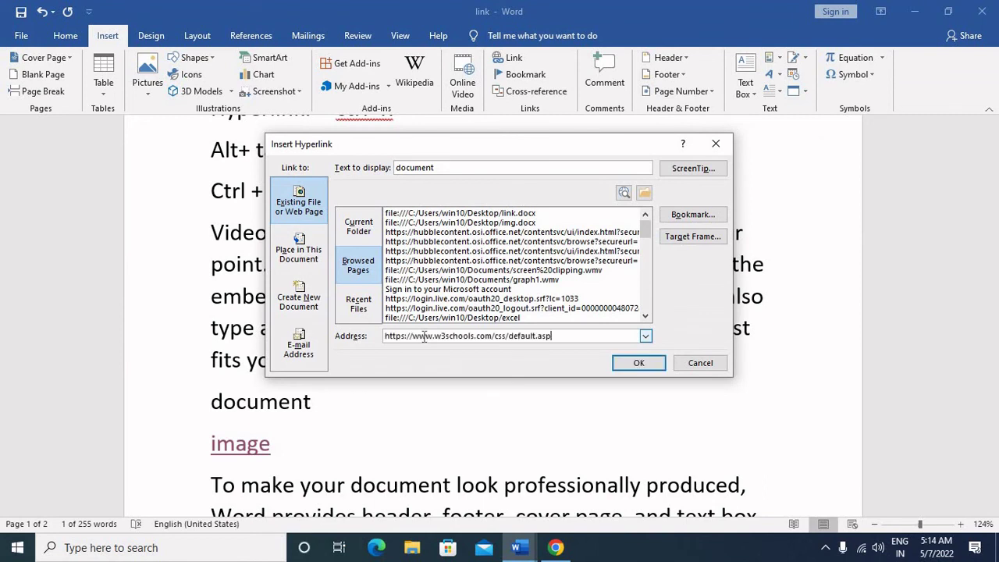
left_click(640, 364)
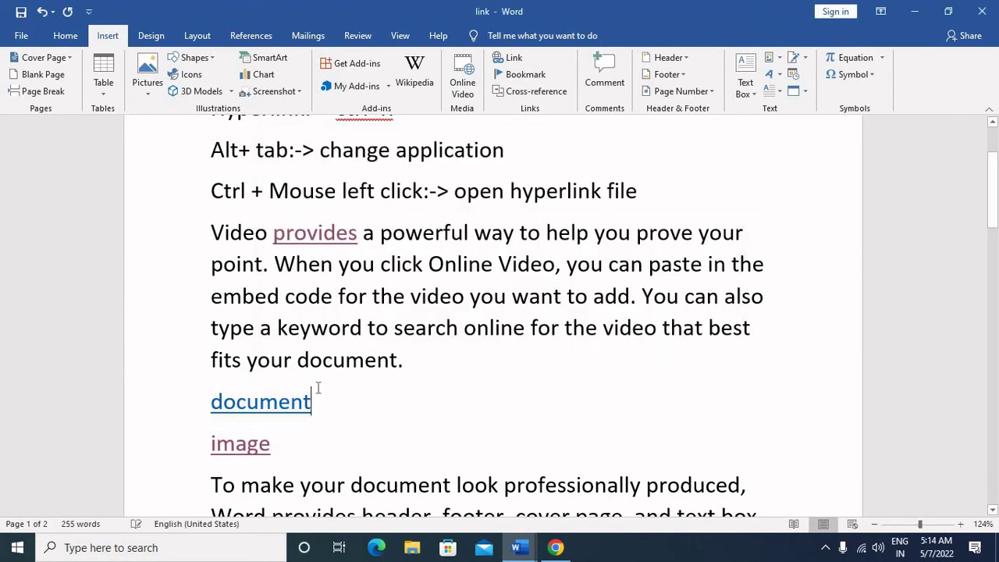
Follow the new "document" hyperlink to test it, and close the Chrome window
left_click(288, 403, "ctrl")
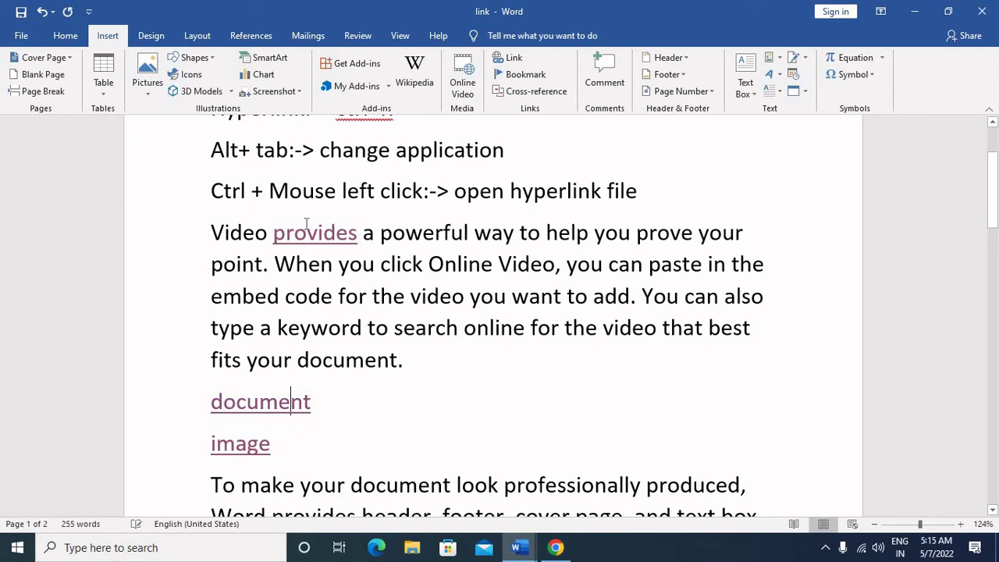
left_click(556, 547)
left_click(982, 11)
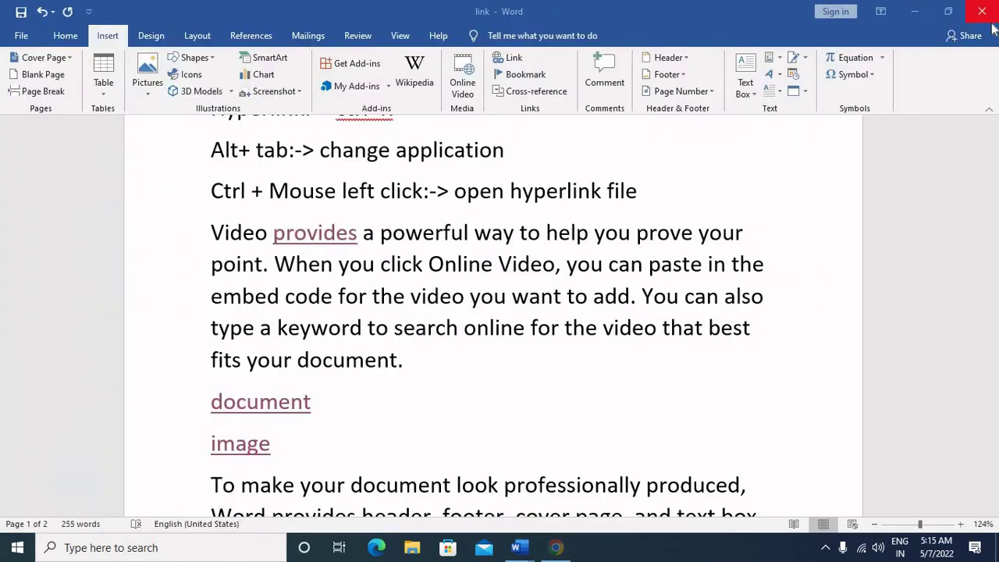
Follow the "document" hyperlink again, choosing Google Chrome as the app always used to open it, and maximize the browser window
left_click(290, 406, "ctrl")
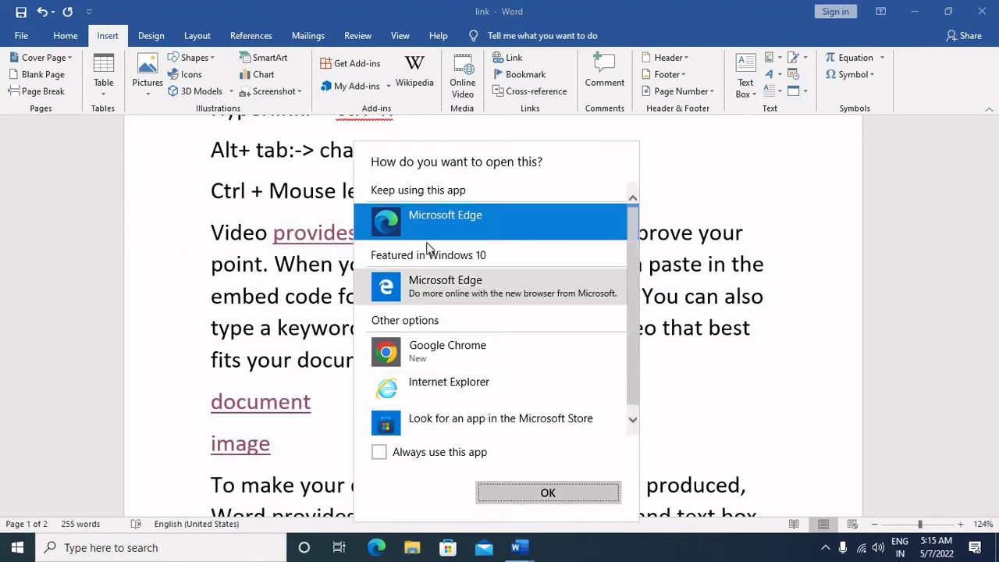
left_click(443, 351)
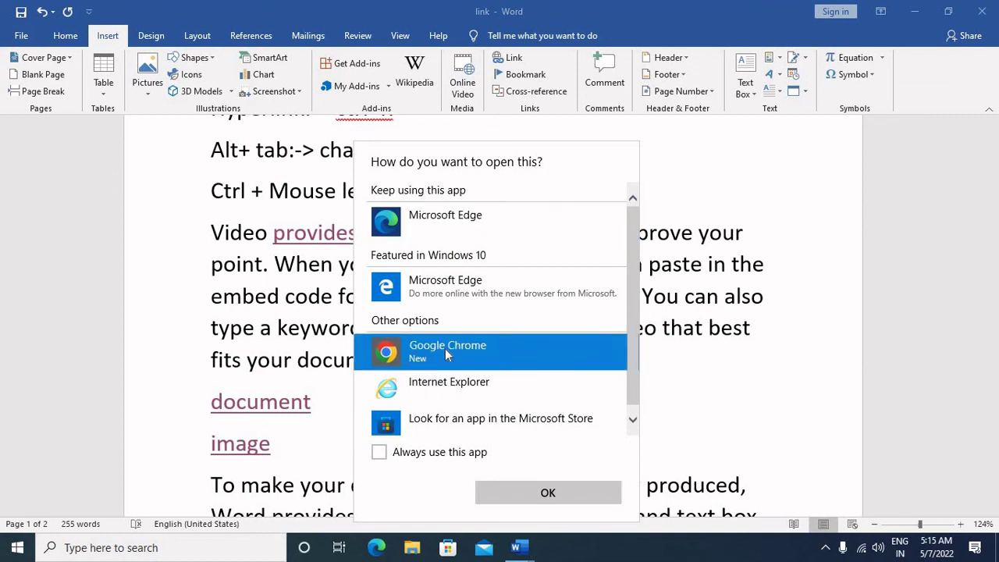
left_click(431, 458)
left_click(533, 488)
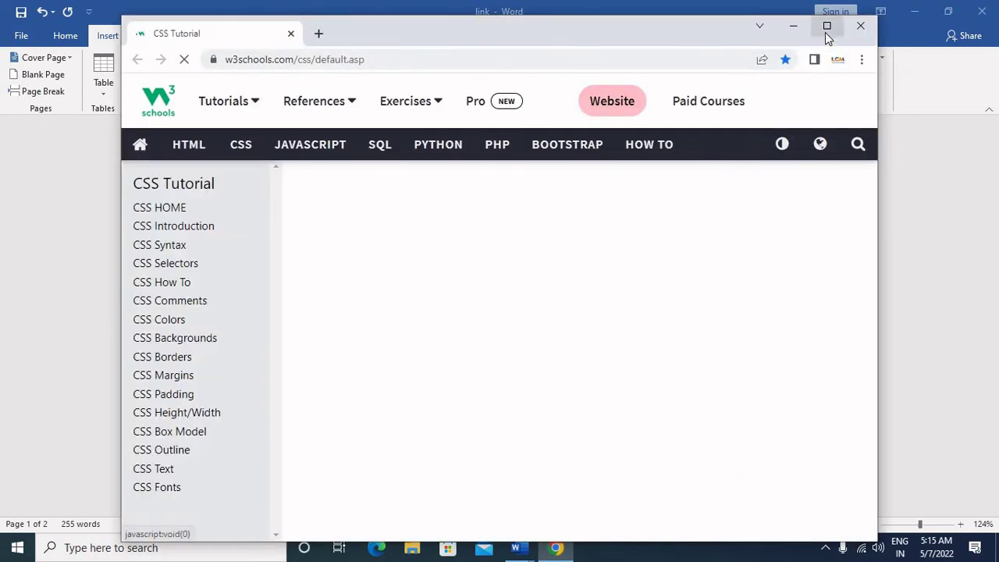
left_click(825, 29)
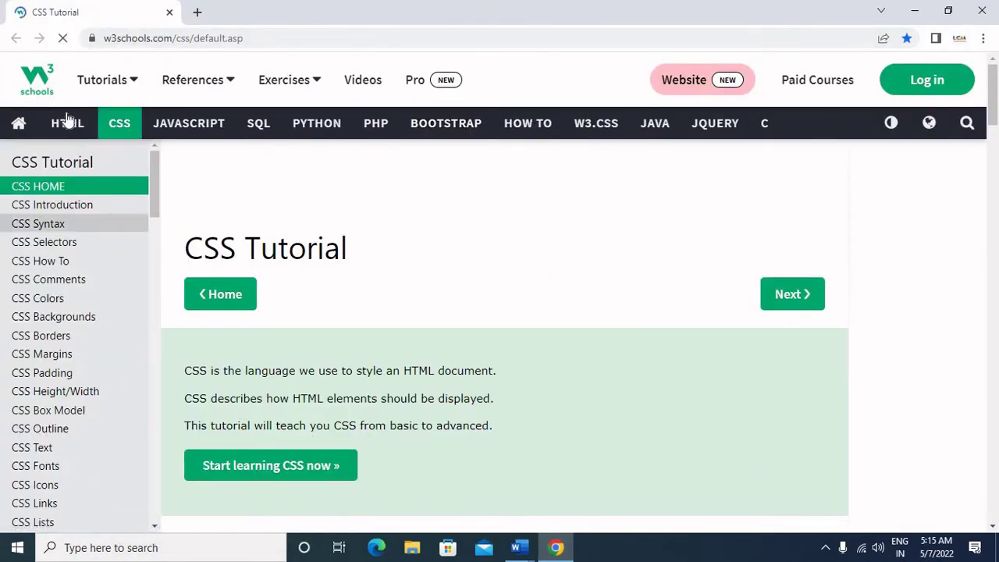
Look through the topic list of the linked CSS Tutorial page and close Chrome to return to the link document
scroll(139, 416, "down", 1)
scroll(138, 416, "down", 10)
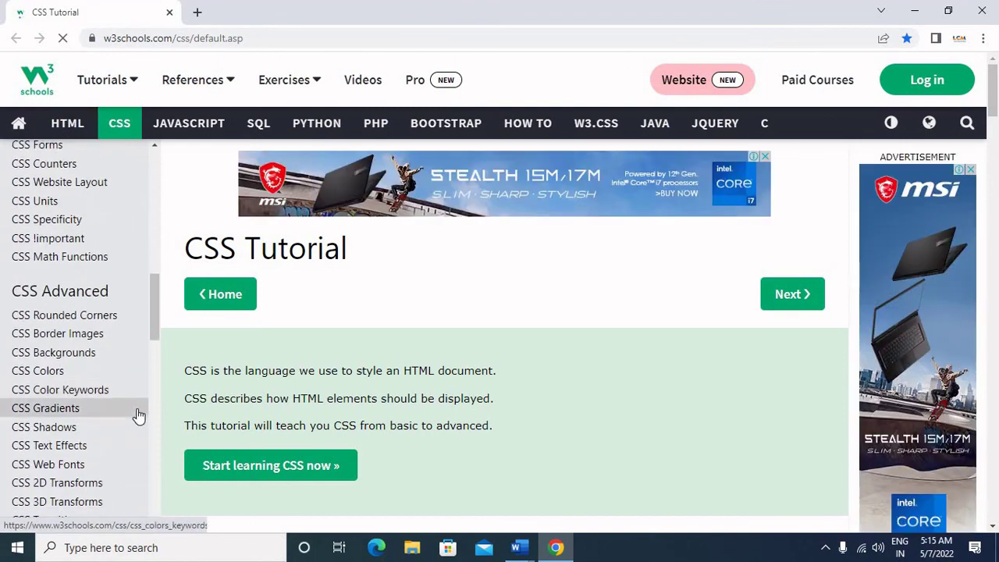
scroll(136, 414, "up", 10)
left_click(982, 11)
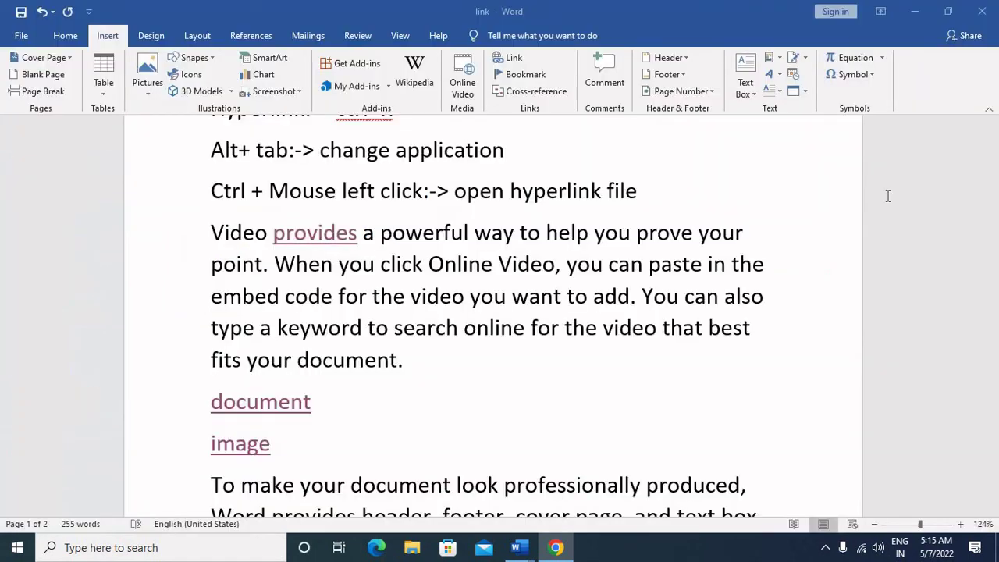